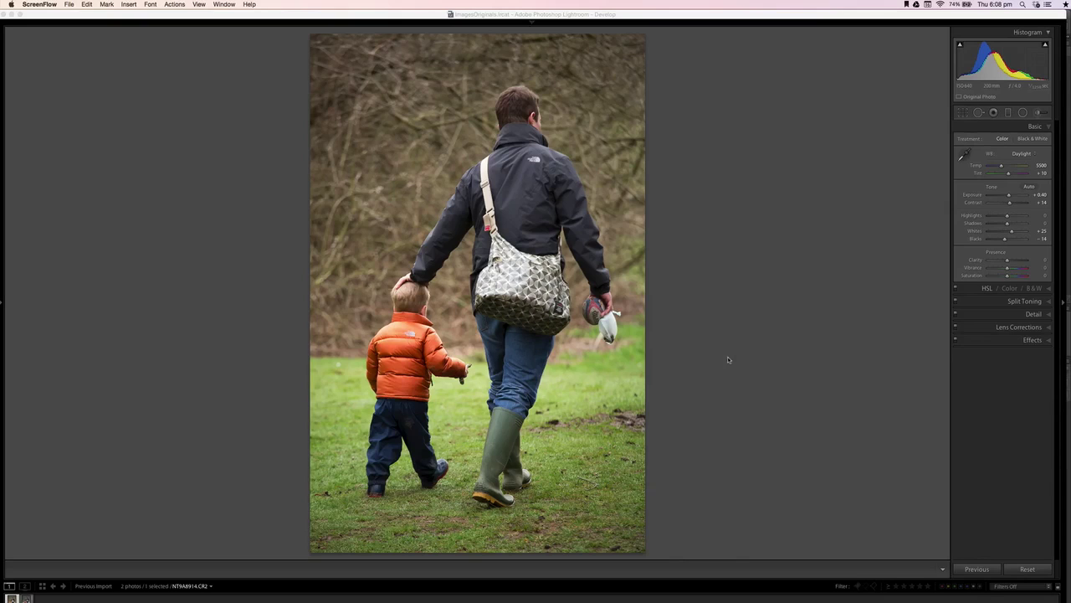
Try and undo a quarter-turn rotation, then move to the unedited virtual copy NT9A8914.CR2 / Copy 1
click(729, 363)
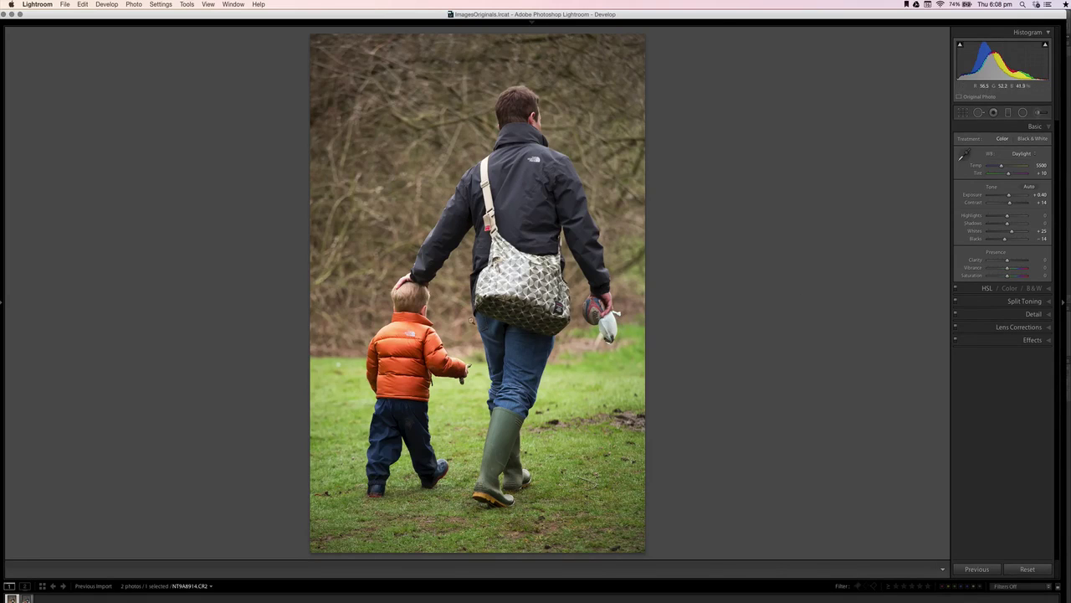
key(super+bracketright)
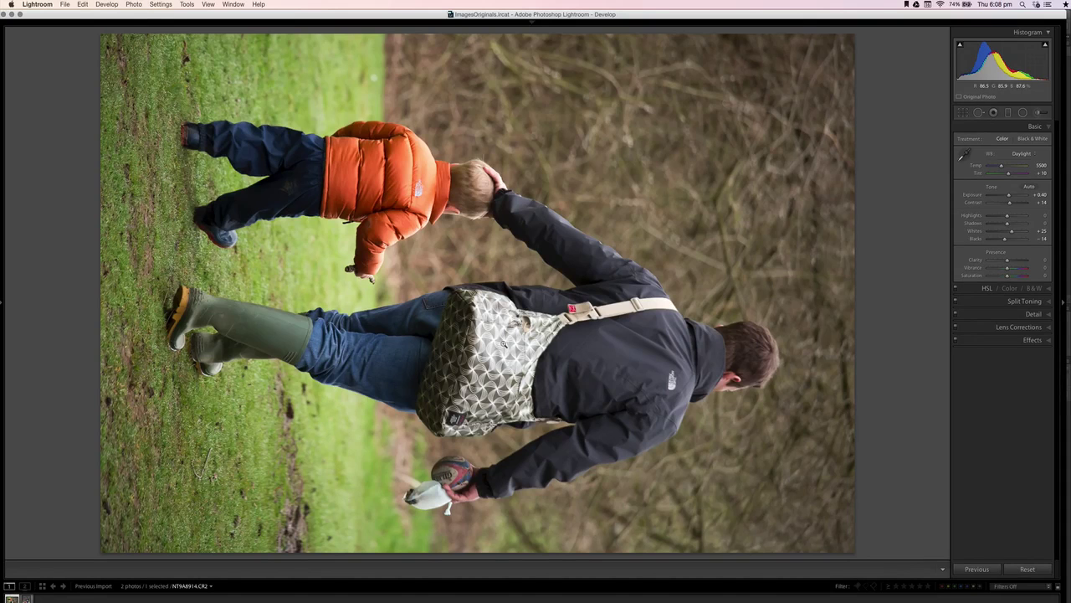
key(super+z)
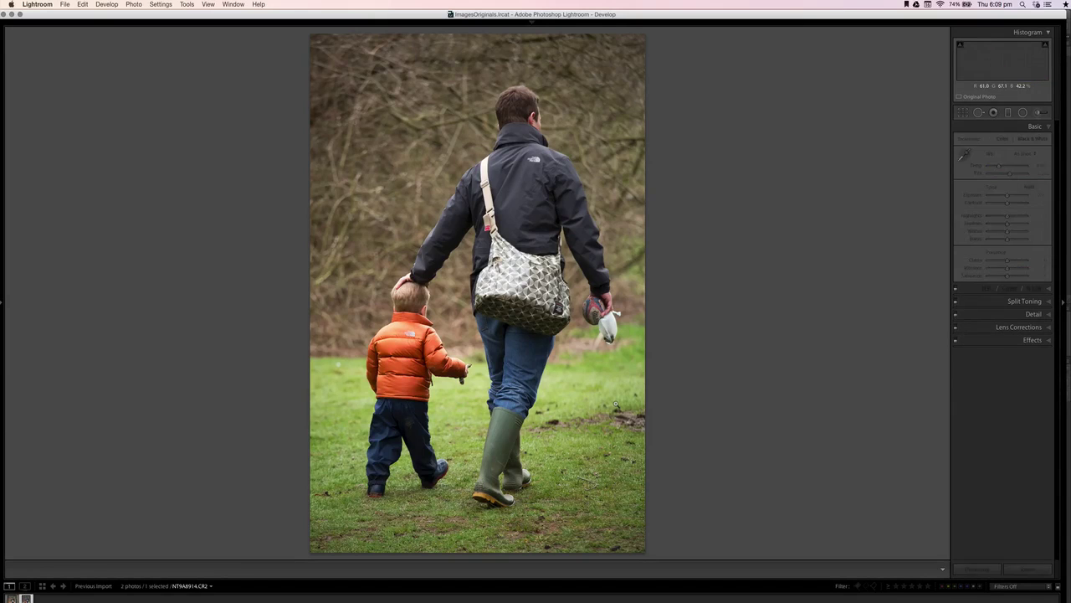
key(Right)
key(Left)
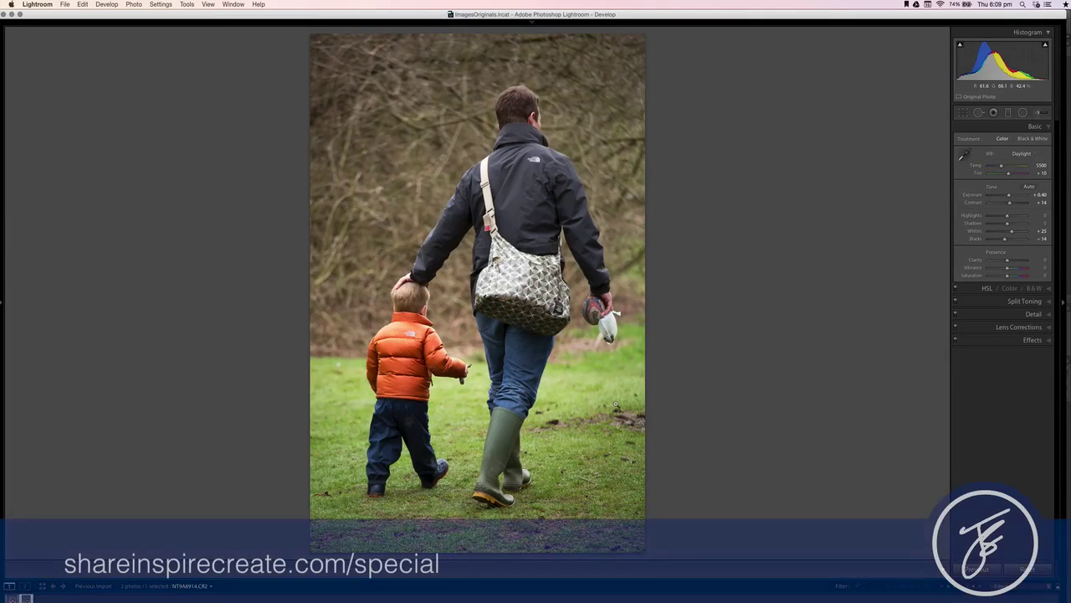
key(Right)
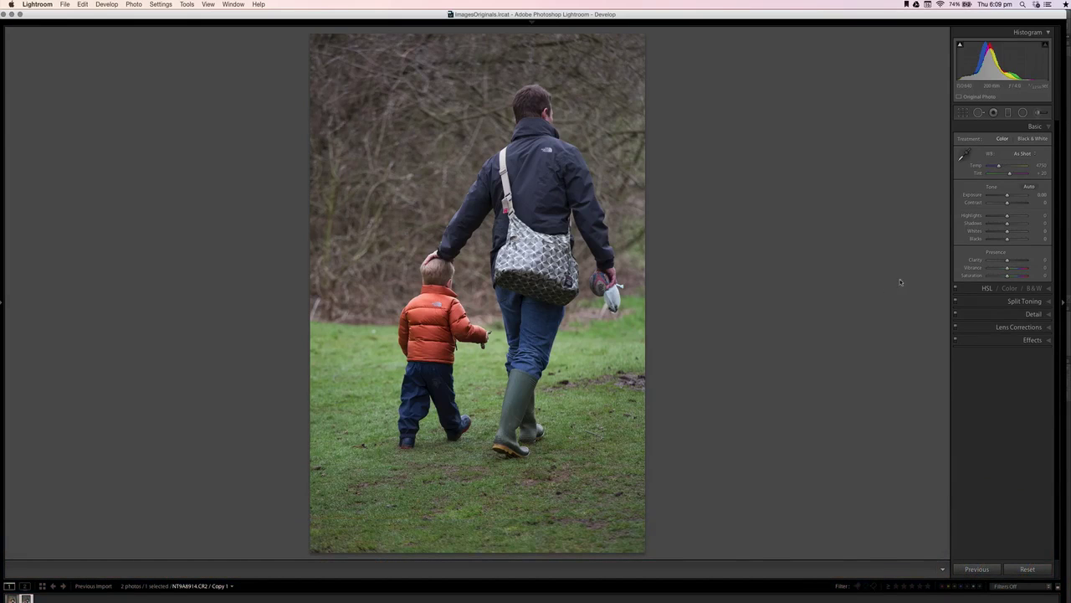
Set the copy's white balance to Daylight and raise Whites to +19 and Contrast to +11
click(1030, 156)
click(1032, 165)
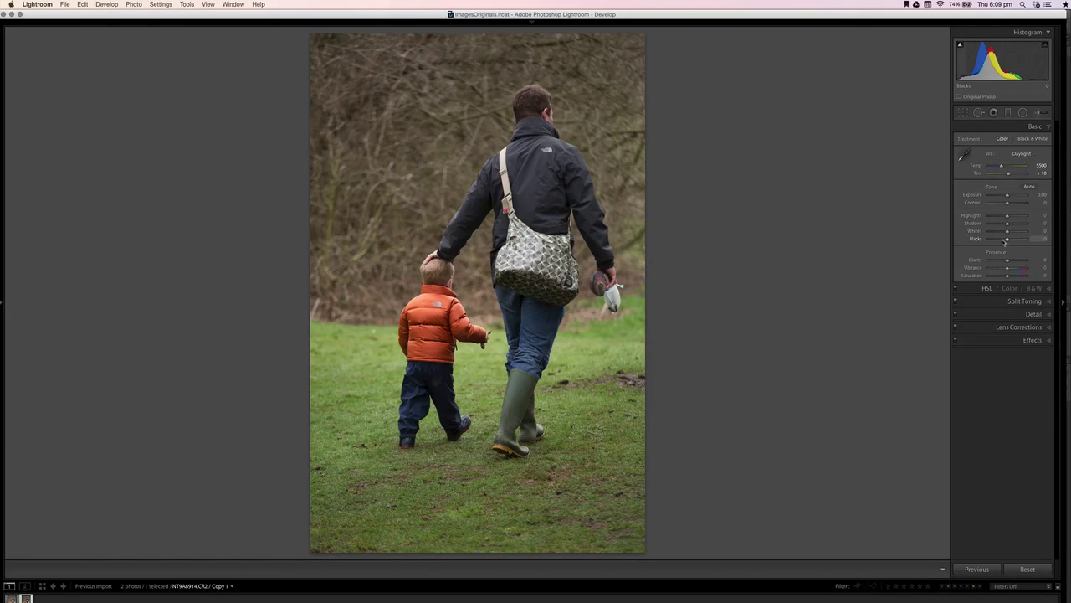
mouse_move(1007, 231)
mouse_down()
mouse_move(993, 232)
mouse_move(1019, 230)
mouse_move(1003, 239)
mouse_up()
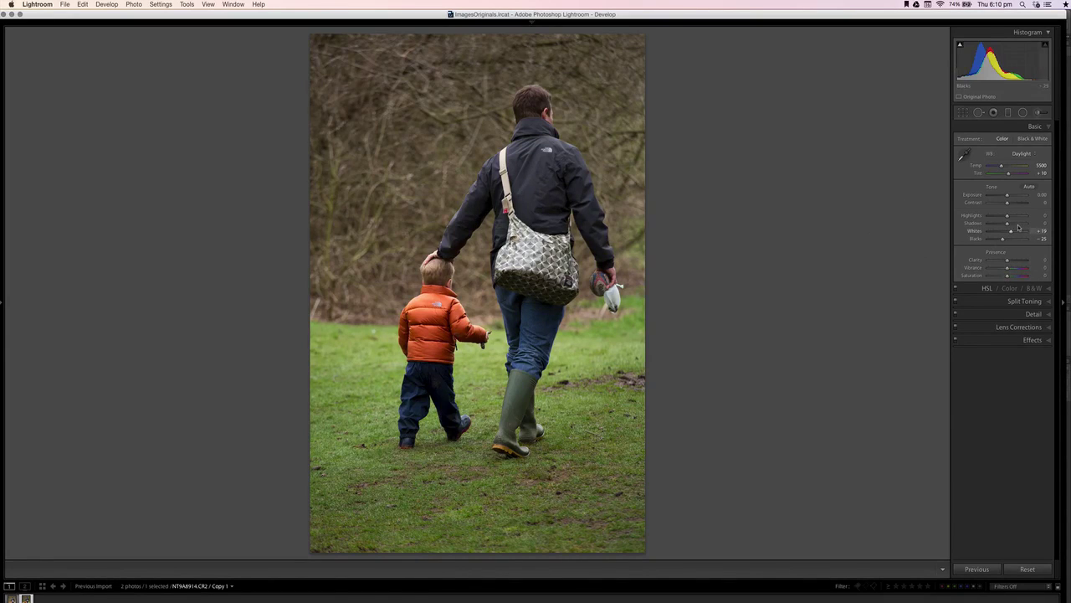
drag(1007, 203, 1022, 222)
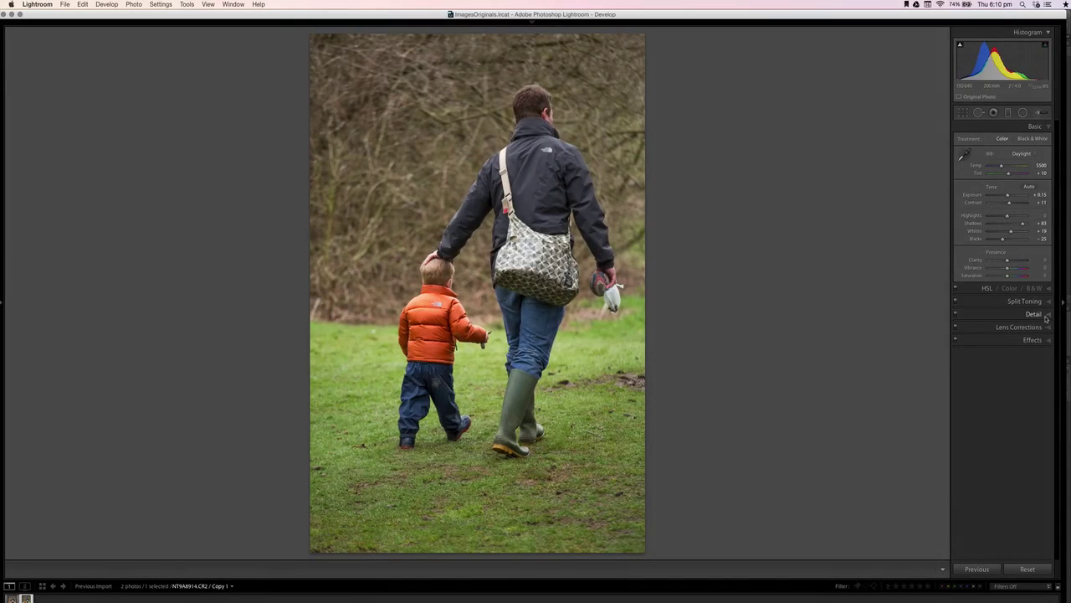
Zoom to 1:1 on the bag and set Luminance noise reduction to 29
click(586, 257)
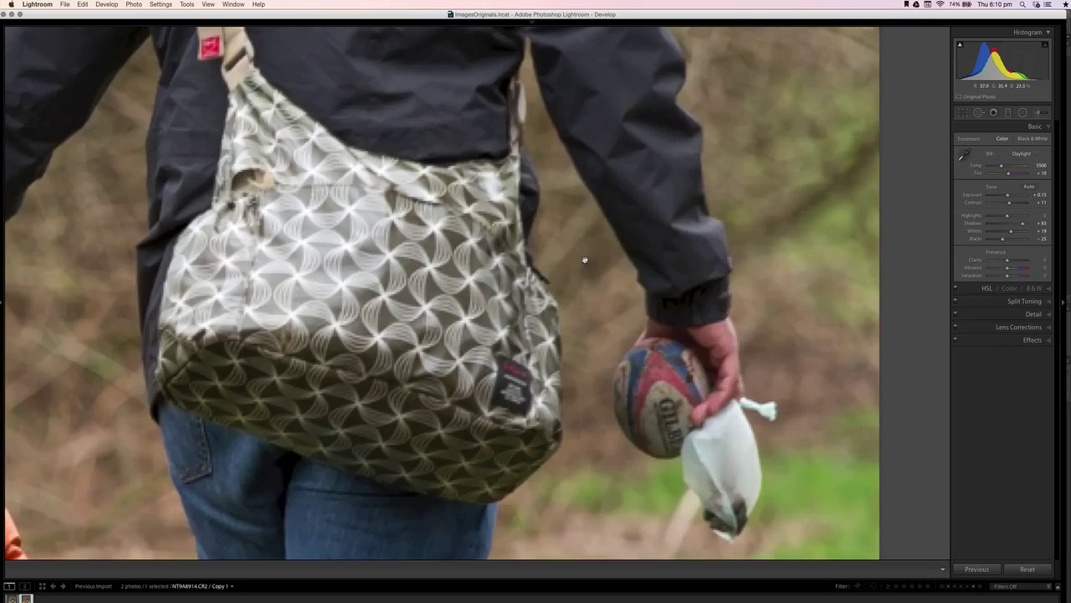
click(1036, 314)
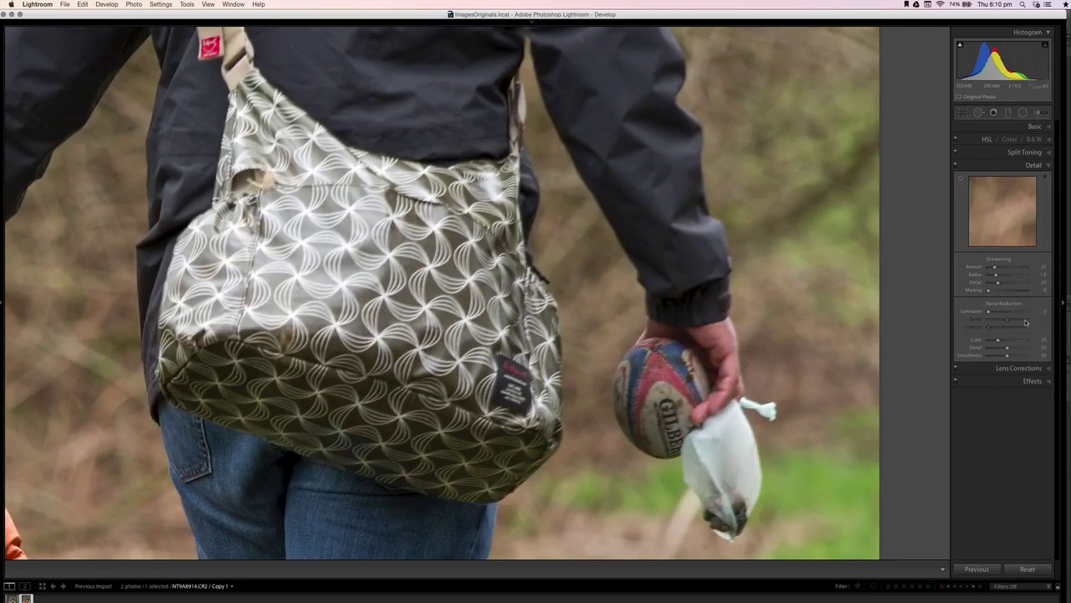
drag(988, 312, 995, 311)
key(i)
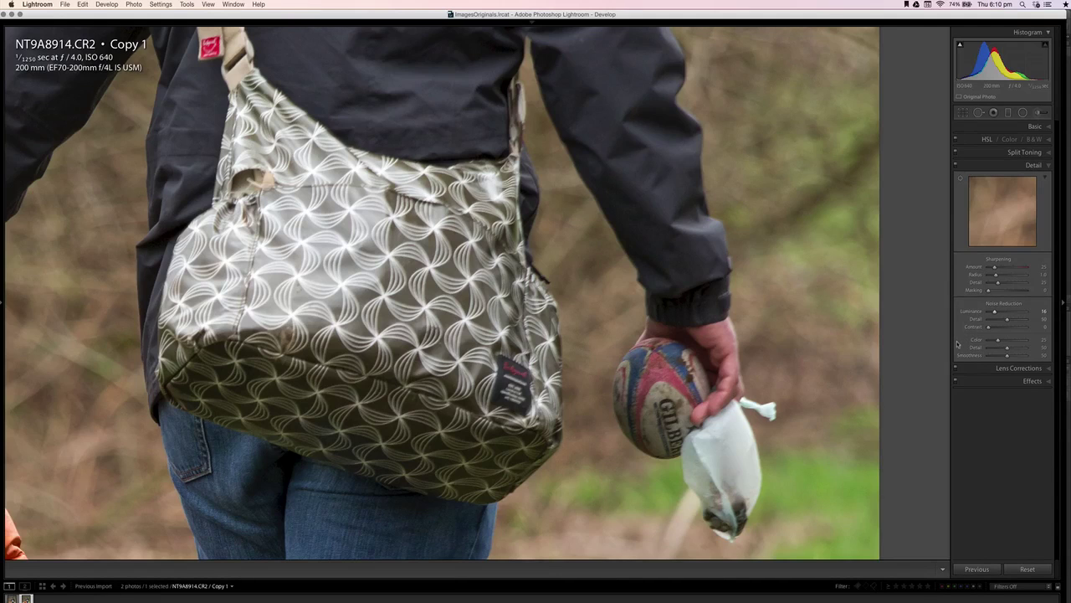
key(i)
drag(995, 313, 999, 314)
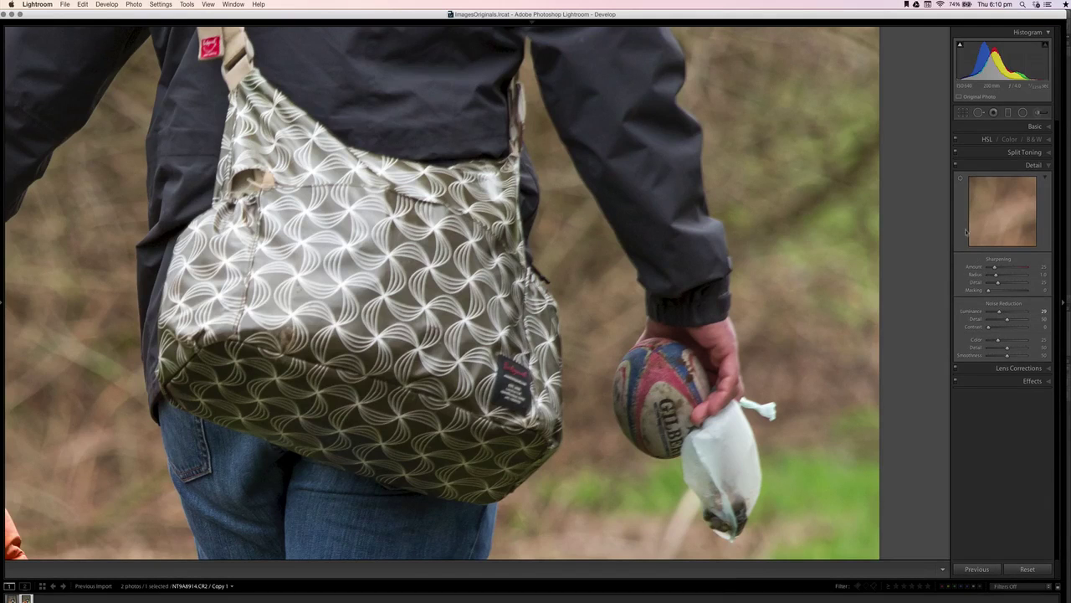
Sharpen the copy with Amount 65 and Masking 51, then return to the full view
click(956, 168)
click(956, 168)
drag(995, 267, 1002, 267)
drag(989, 290, 1008, 290)
click(544, 278)
Compare the before and after versions, zoomed in on the bag and at full view
click(533, 278)
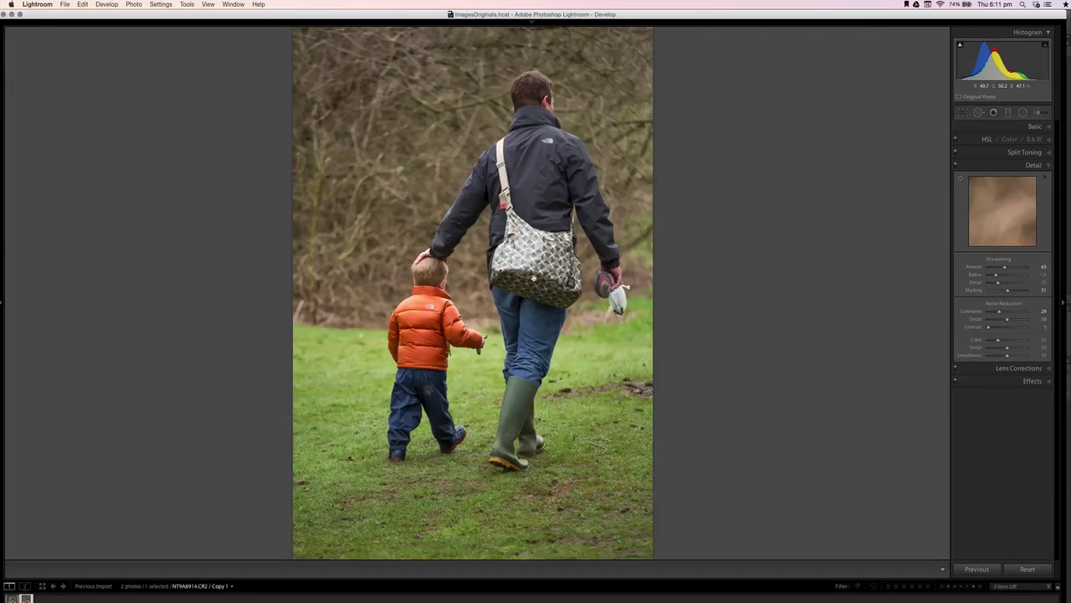
click(534, 278)
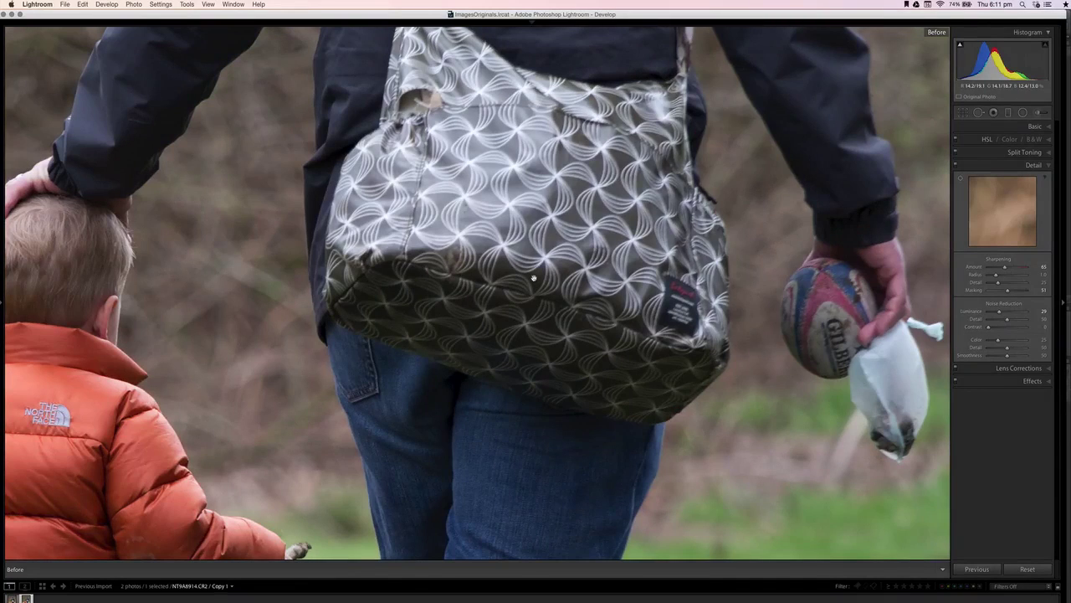
key(backslash)
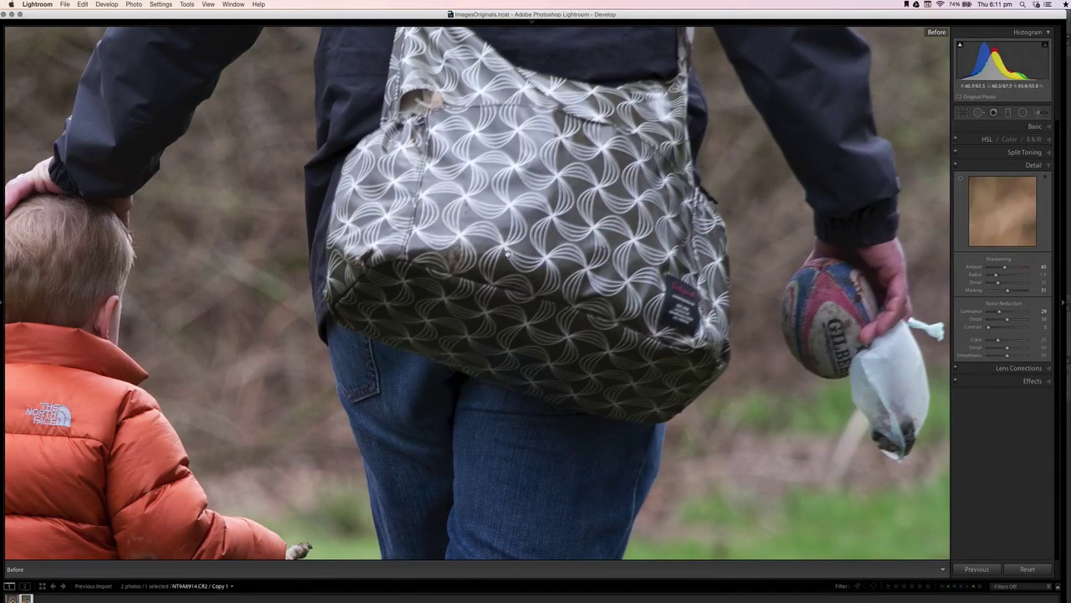
click(544, 258)
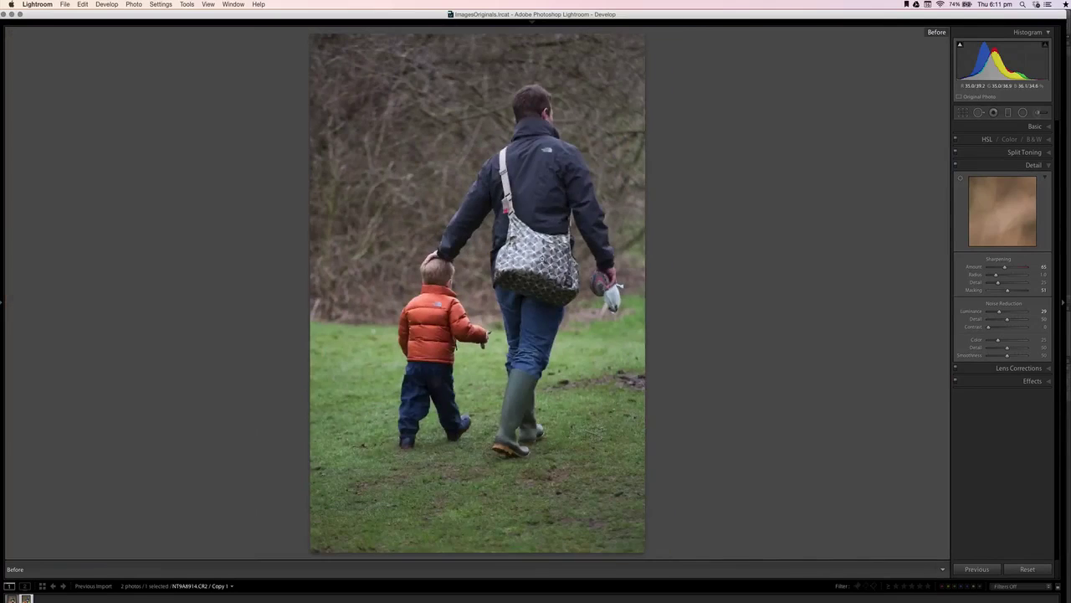
key(backslash)
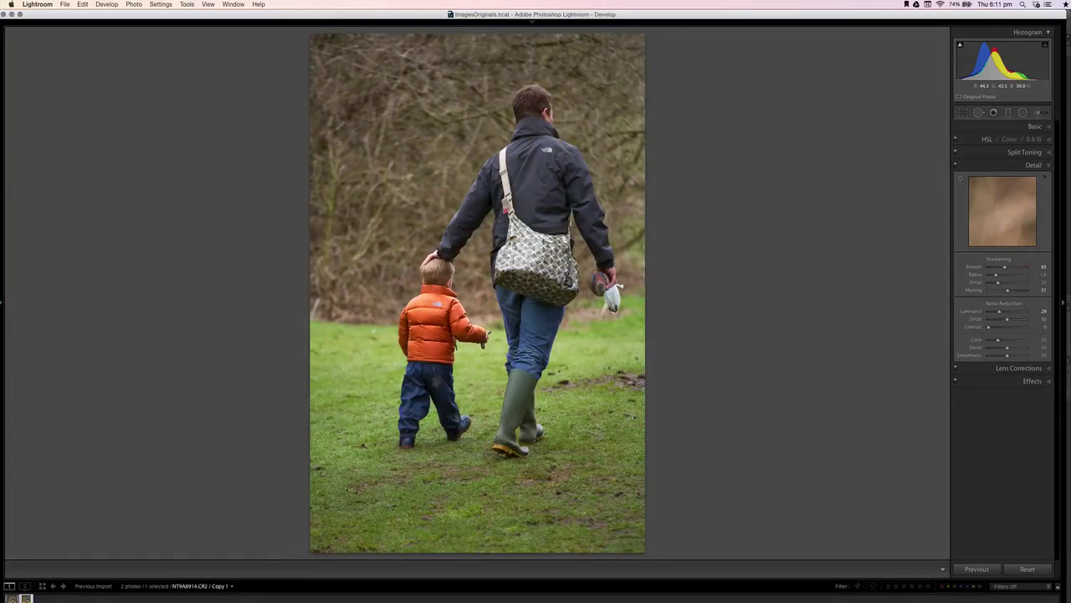
key(backslash)
key(backslash)
Crop with locked proportions, trimming the left hedge strip and some foreground grass
click(963, 114)
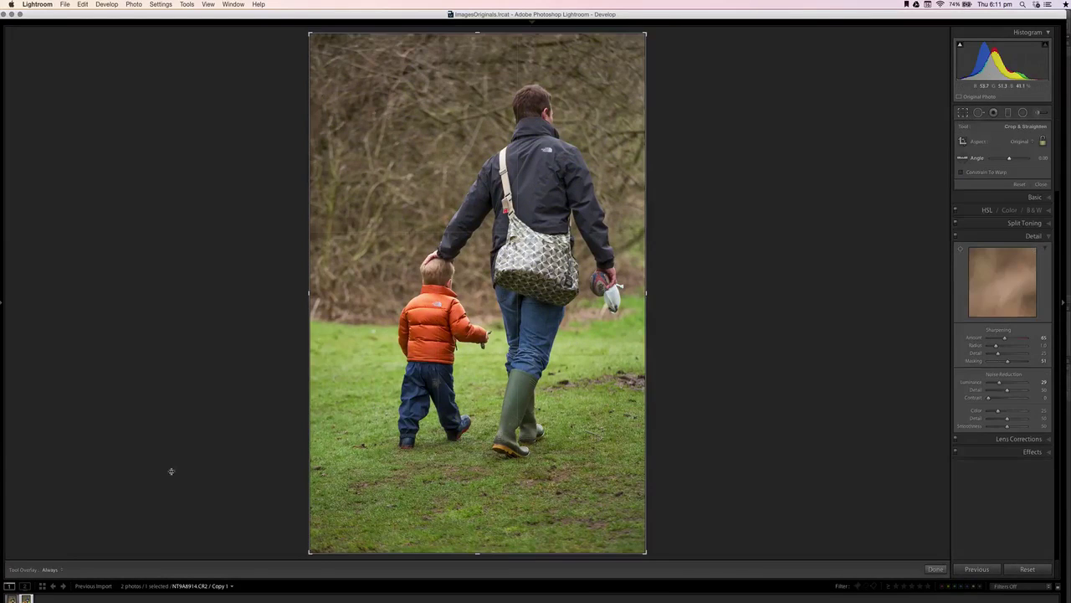
drag(310, 552, 349, 497)
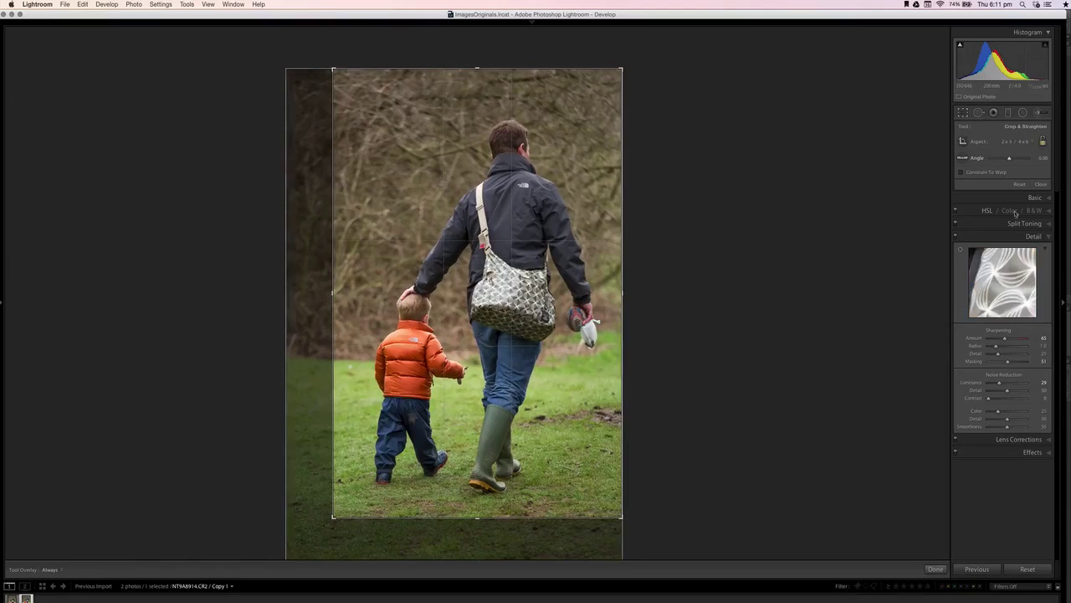
click(1039, 141)
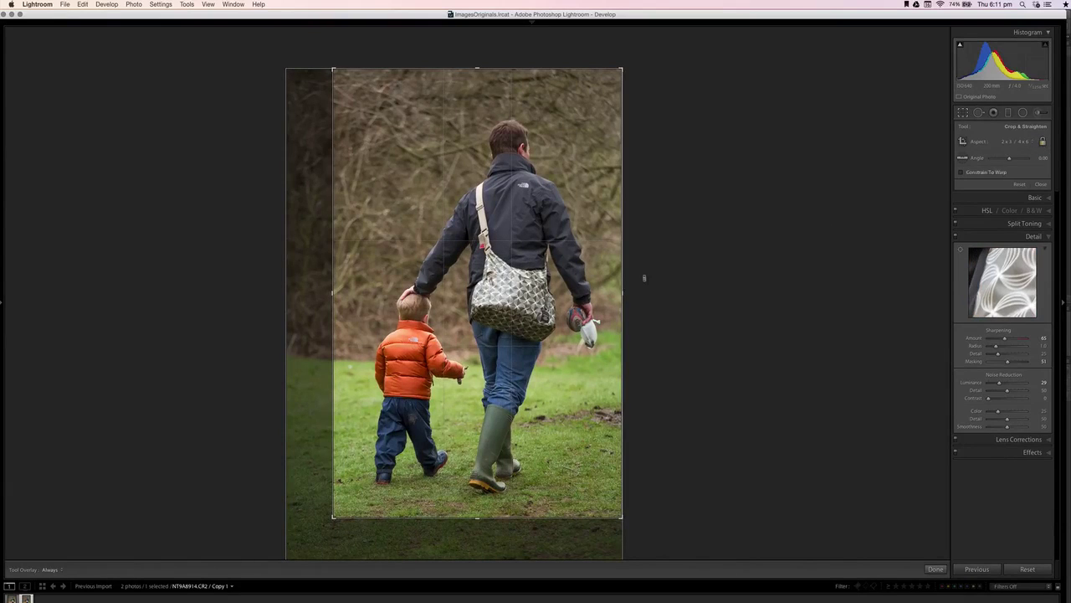
mouse_move(337, 514)
mouse_down()
mouse_move(325, 531)
mouse_move(329, 516)
mouse_up()
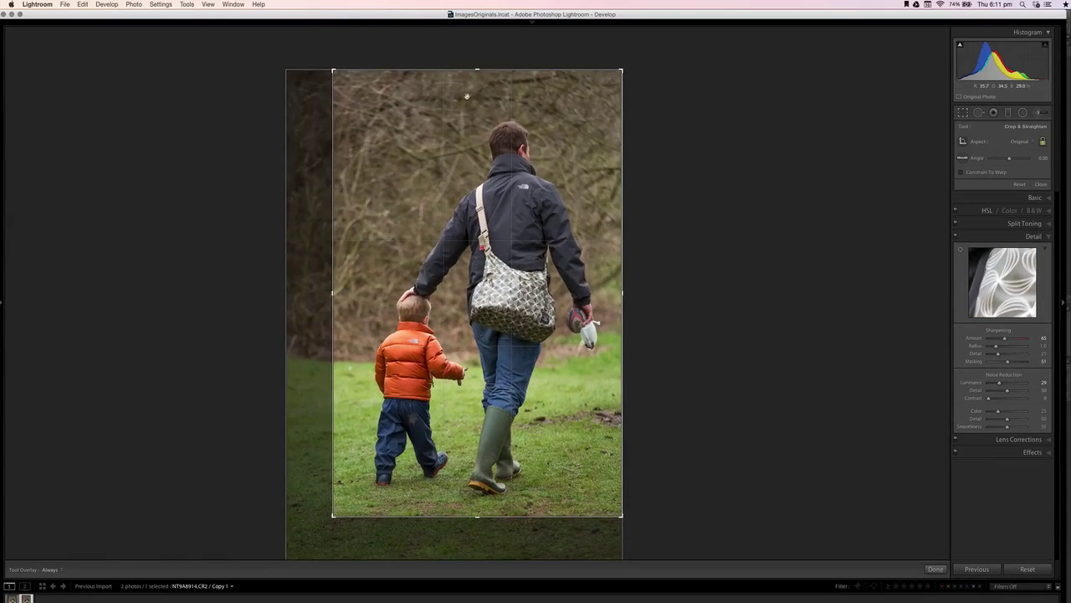
drag(450, 209, 452, 203)
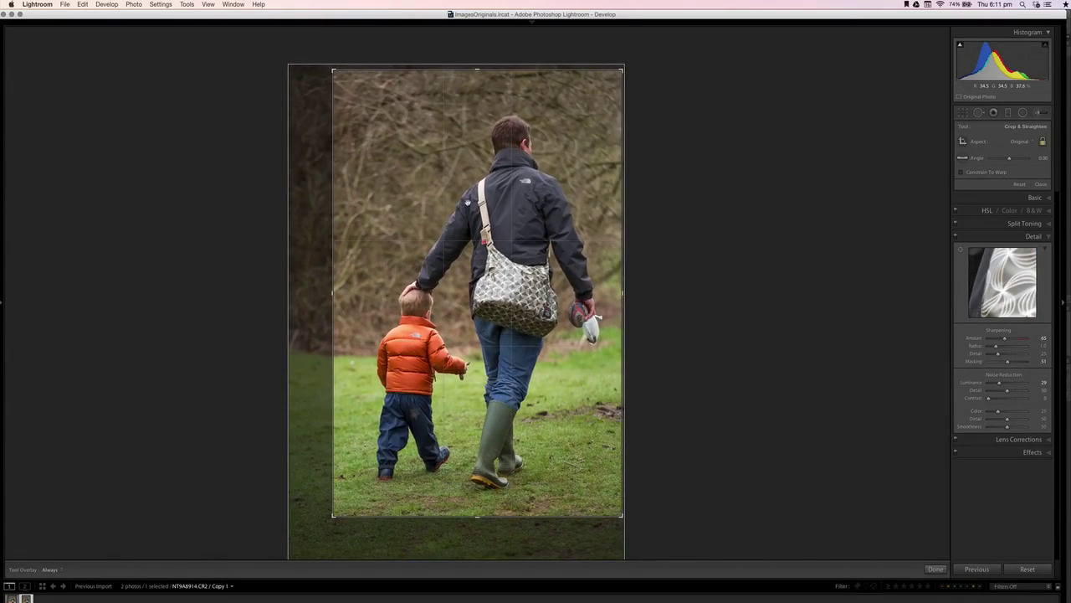
key(Return)
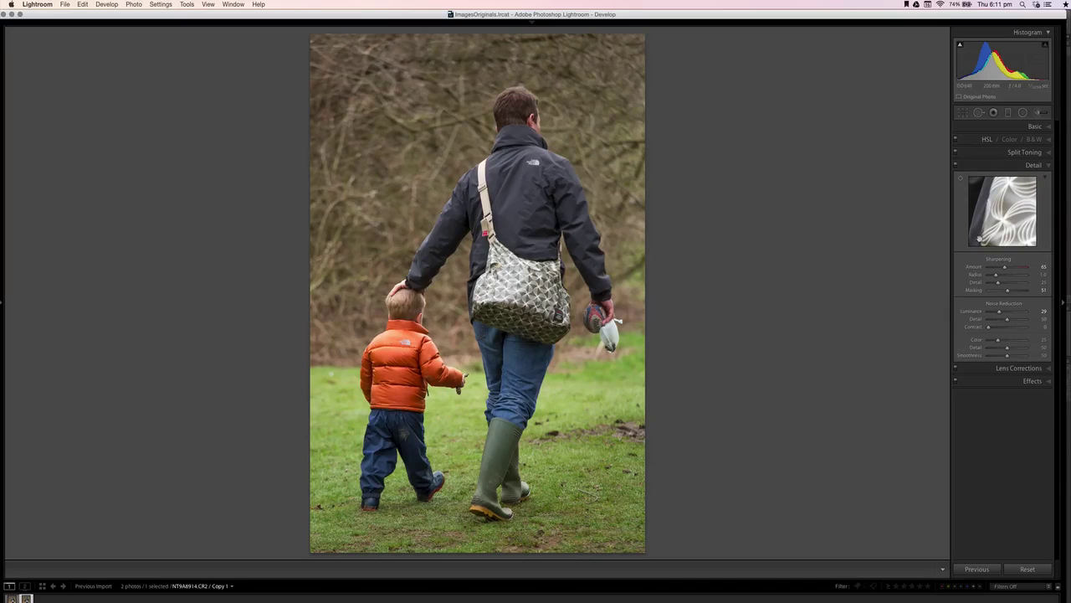
Add a negative Post-Crop Vignetting Amount in the Effects panel to darken the corners
click(1034, 381)
drag(1046, 218, 1018, 242)
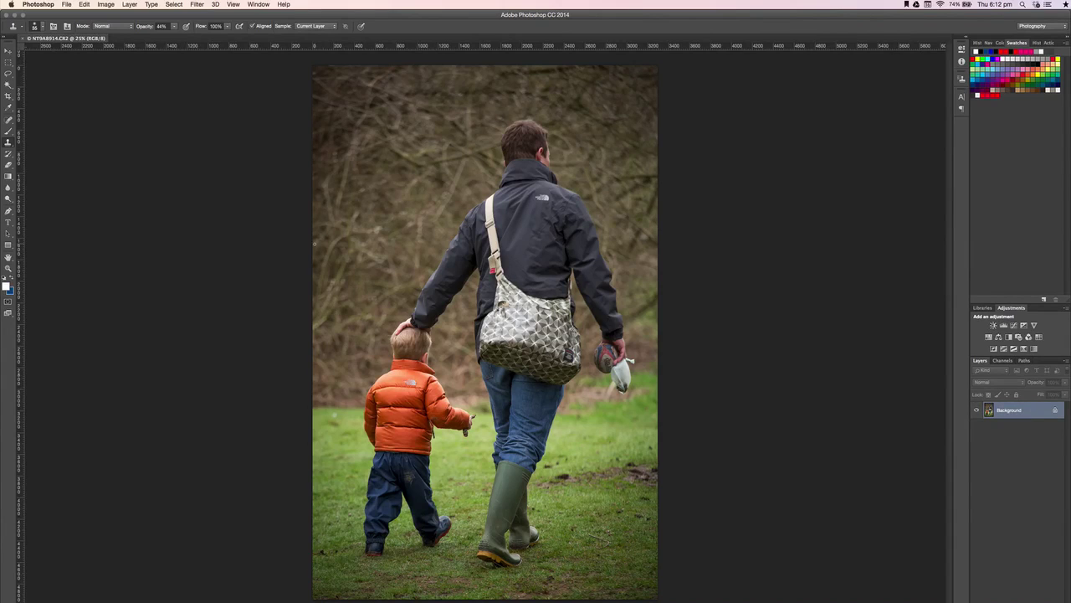
Duplicate the Background into a new Layer 1 in Photoshop
key(super+j)
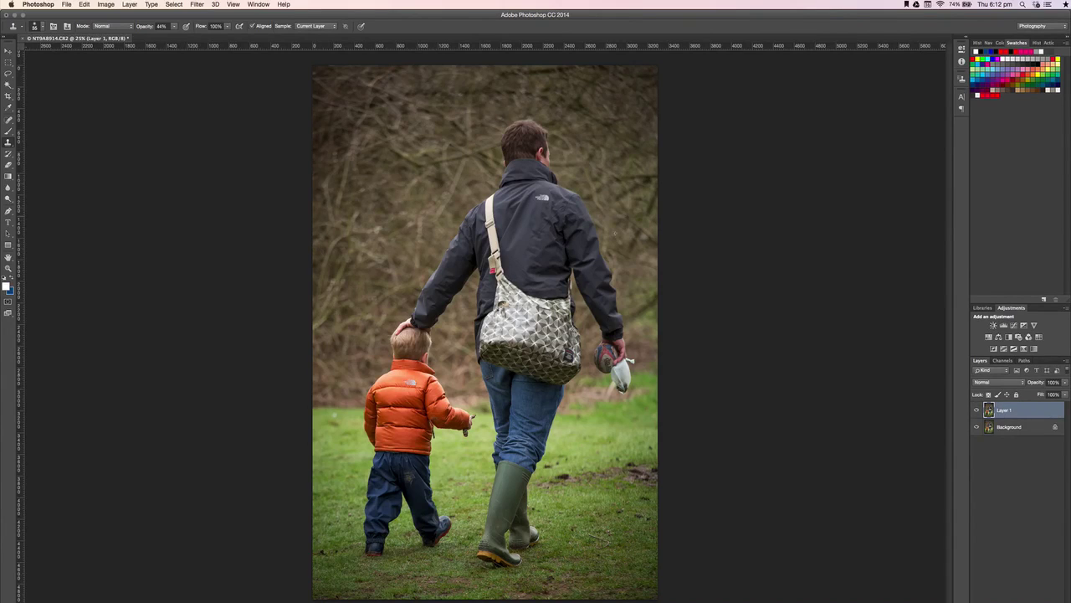
click(977, 410)
click(978, 411)
Zoom to 66.7%, reset default colours and lasso around the white bag beside the ball
click(9, 73)
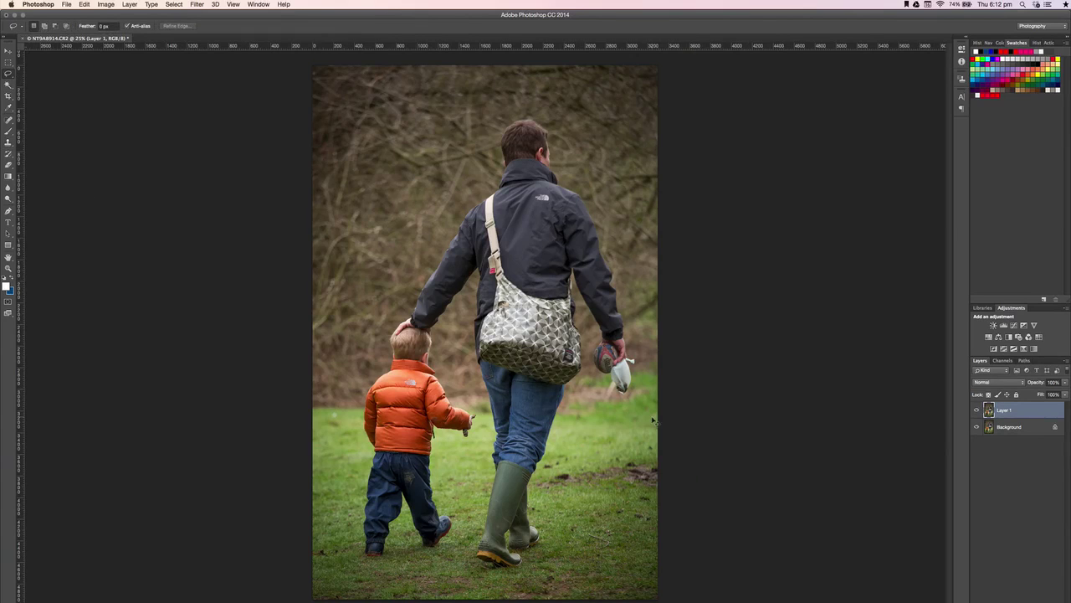
key(super+plus)
key(super+plus)
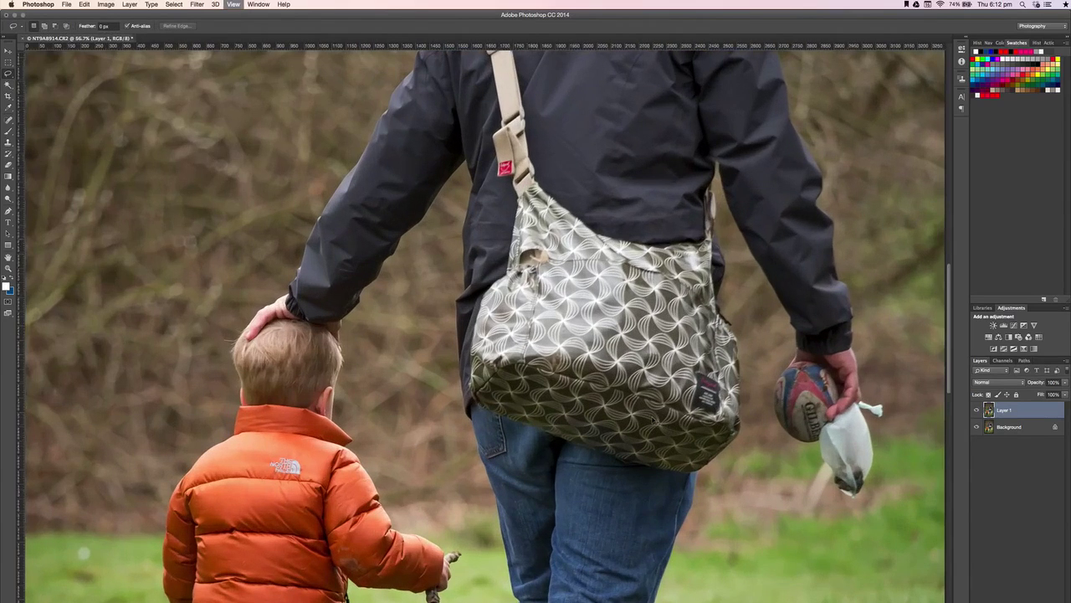
key(super+plus)
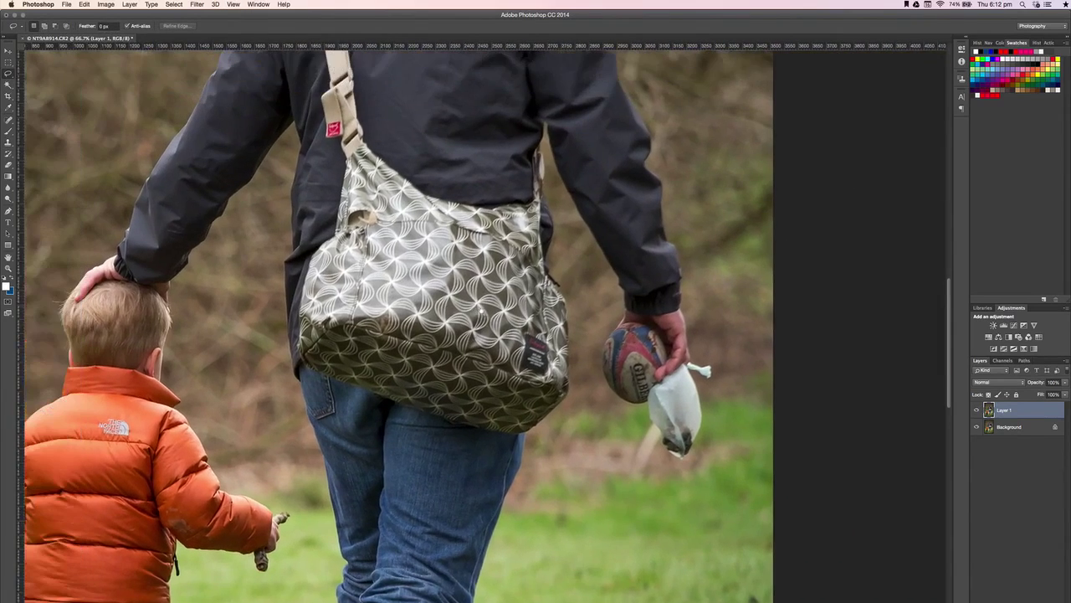
scroll(482, 323, left, 3)
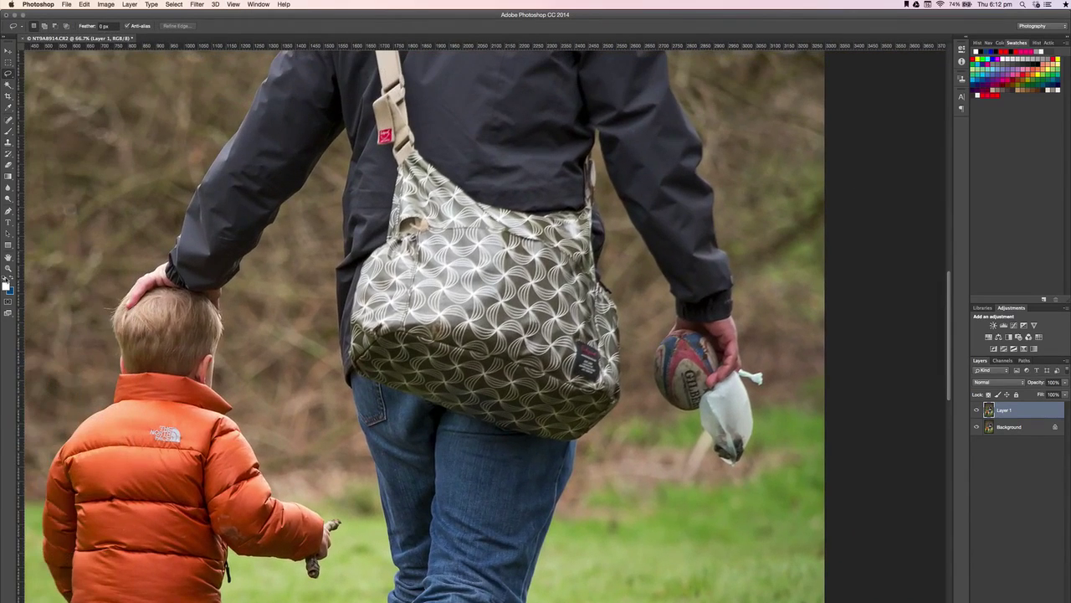
key(d)
mouse_move(766, 381)
mouse_down()
mouse_move(749, 369)
mouse_move(713, 405)
mouse_up()
Finish outlining the bag, fill it with Content-Aware, and deselect
mouse_move(756, 396)
mouse_down()
mouse_move(776, 391)
mouse_move(763, 369)
mouse_move(713, 401)
mouse_up()
click(84, 5)
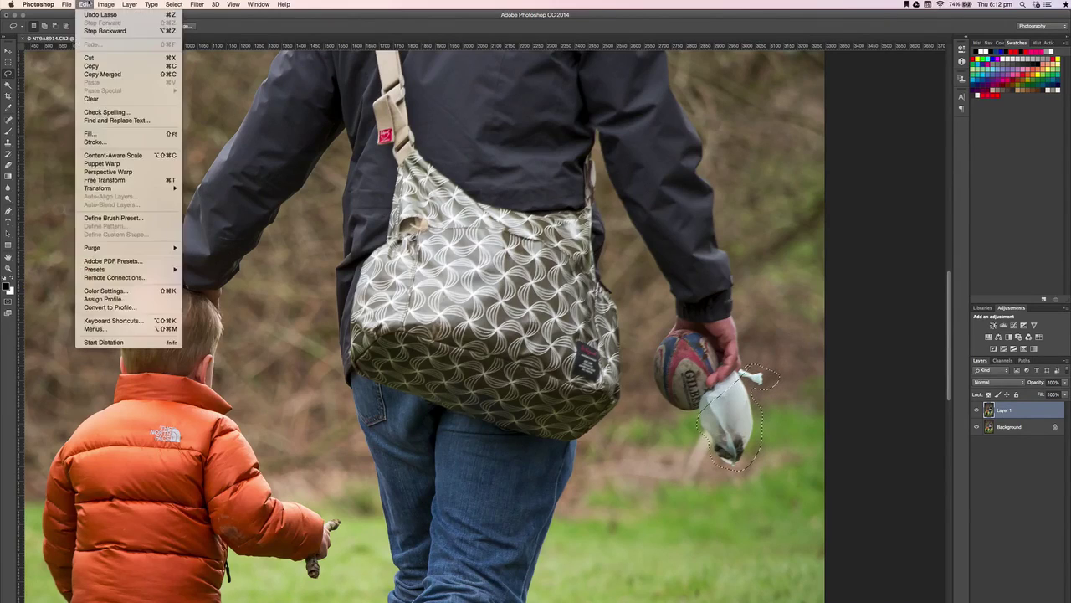
click(90, 134)
drag(593, 140, 532, 146)
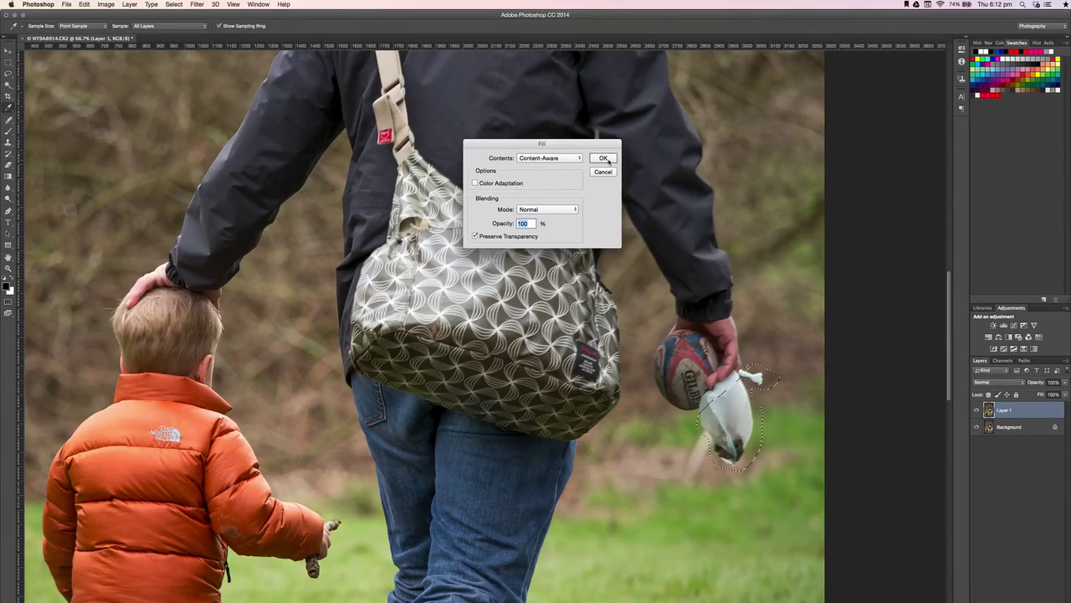
click(603, 158)
key(l)
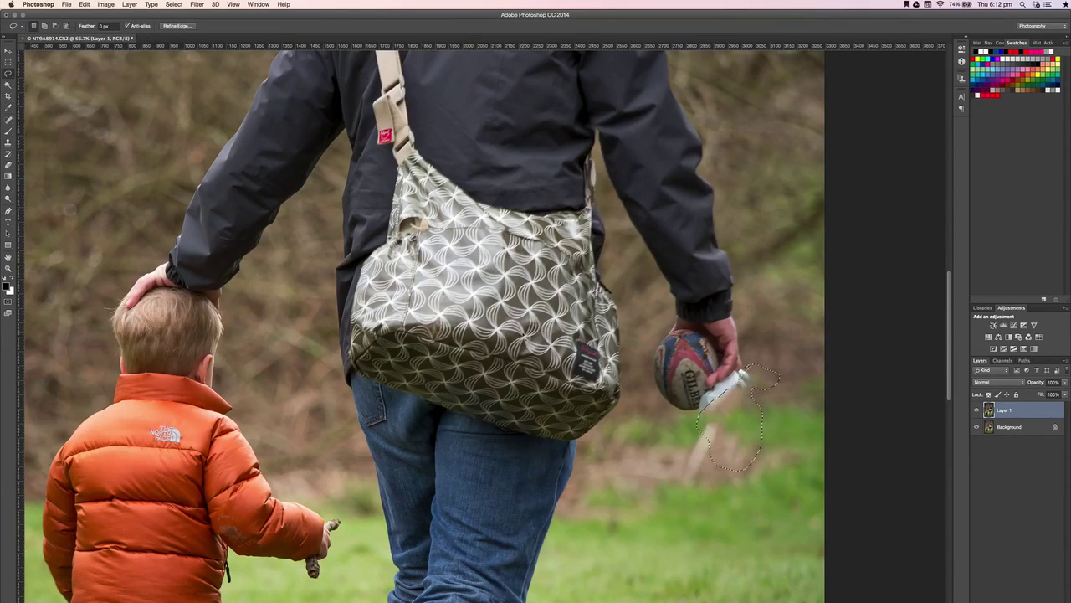
key(super+d)
Clone Stamp at 75% opacity over the white wisps by the fingertips, then marquee the ball and hand
key(s)
drag(144, 27, 148, 27)
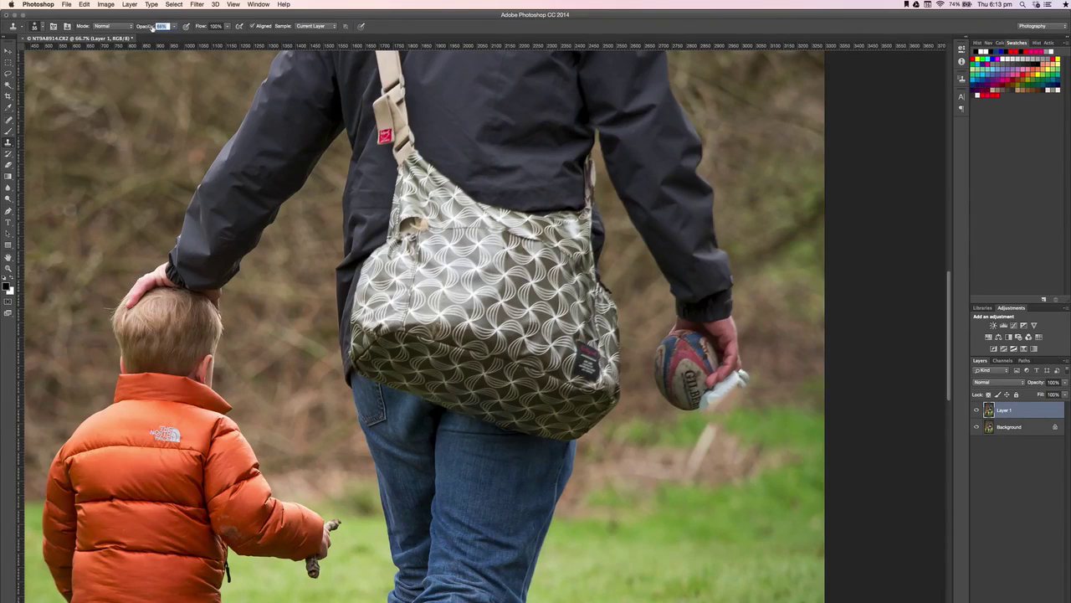
drag(153, 26, 186, 27)
key(super+1)
drag(694, 447, 574, 386)
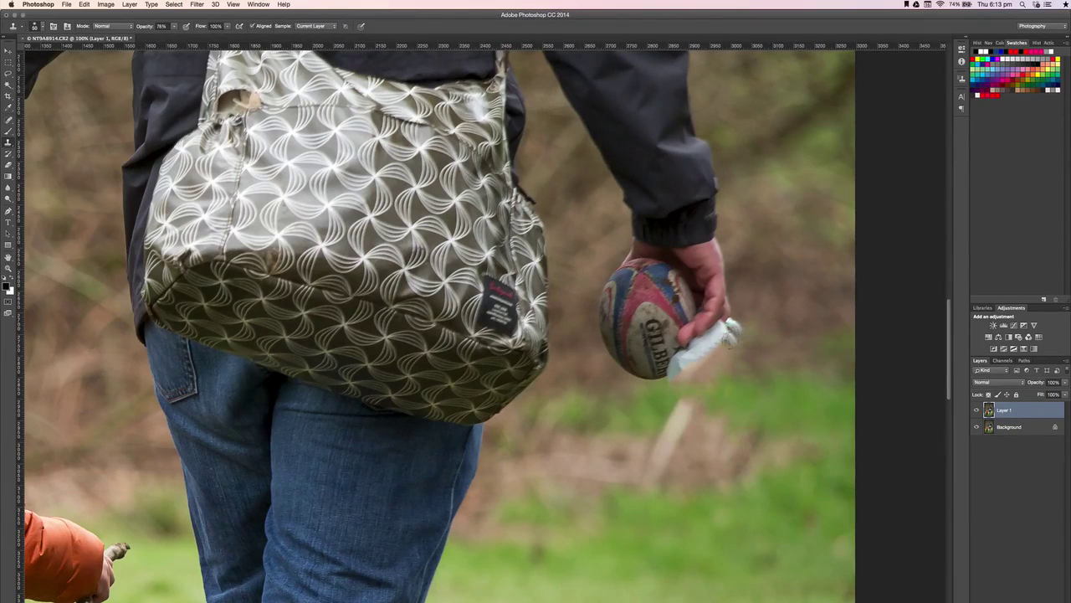
mouse_move(731, 326)
mouse_down()
mouse_move(680, 373)
mouse_move(700, 356)
mouse_move(733, 353)
mouse_move(755, 331)
mouse_up()
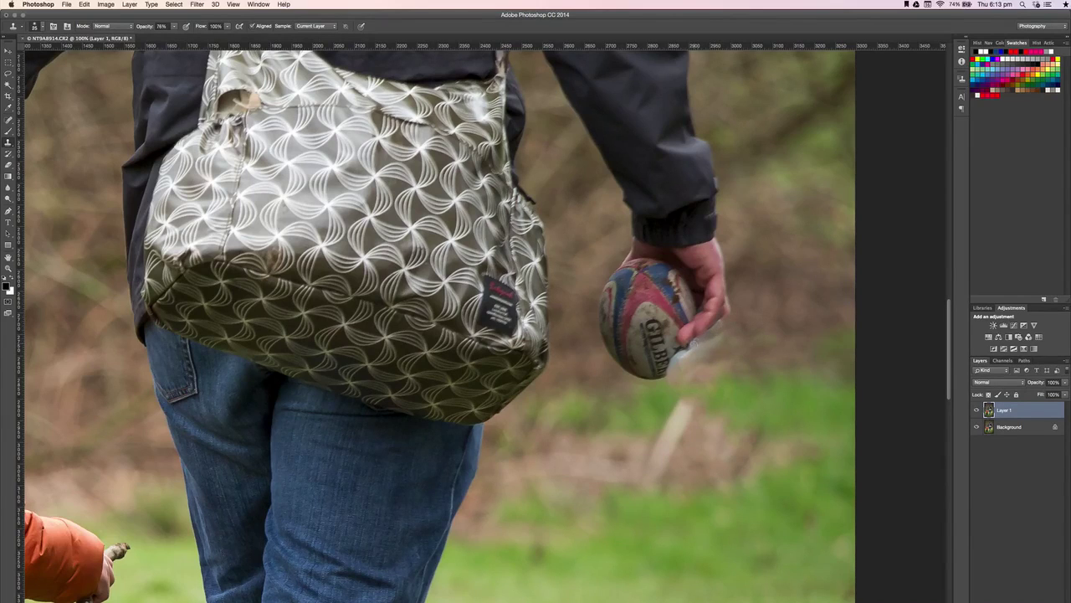
click(691, 347)
mouse_move(710, 340)
mouse_down()
mouse_move(703, 349)
mouse_move(716, 335)
mouse_up()
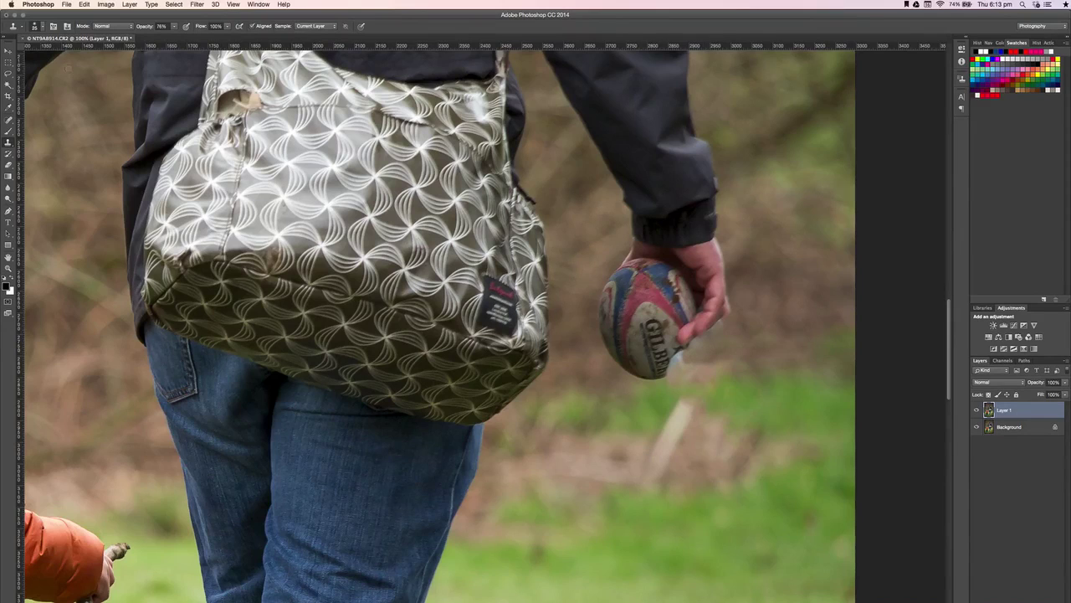
click(10, 63)
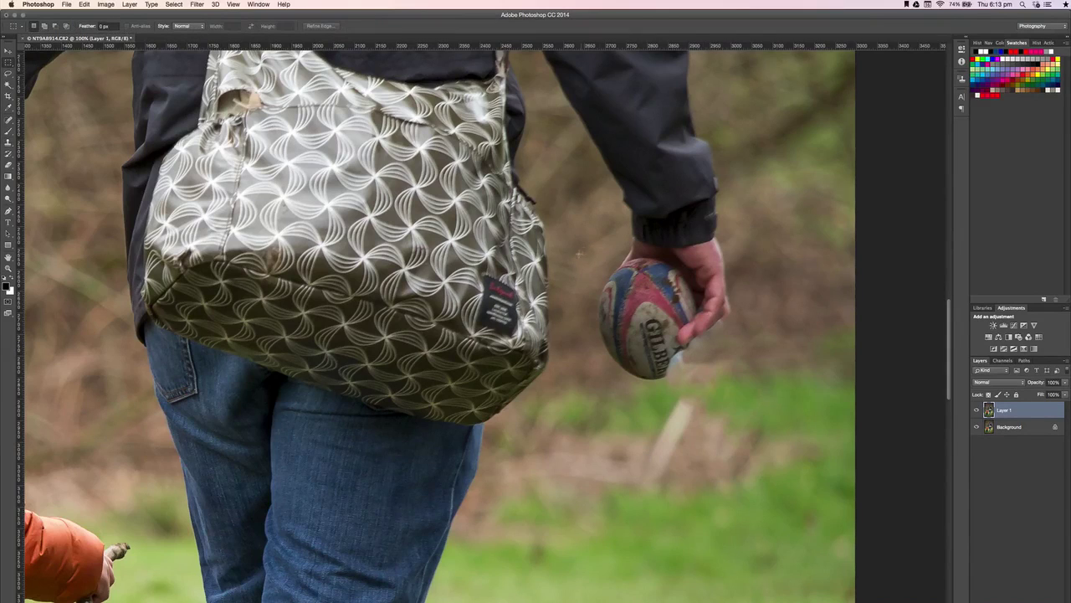
drag(617, 347, 781, 398)
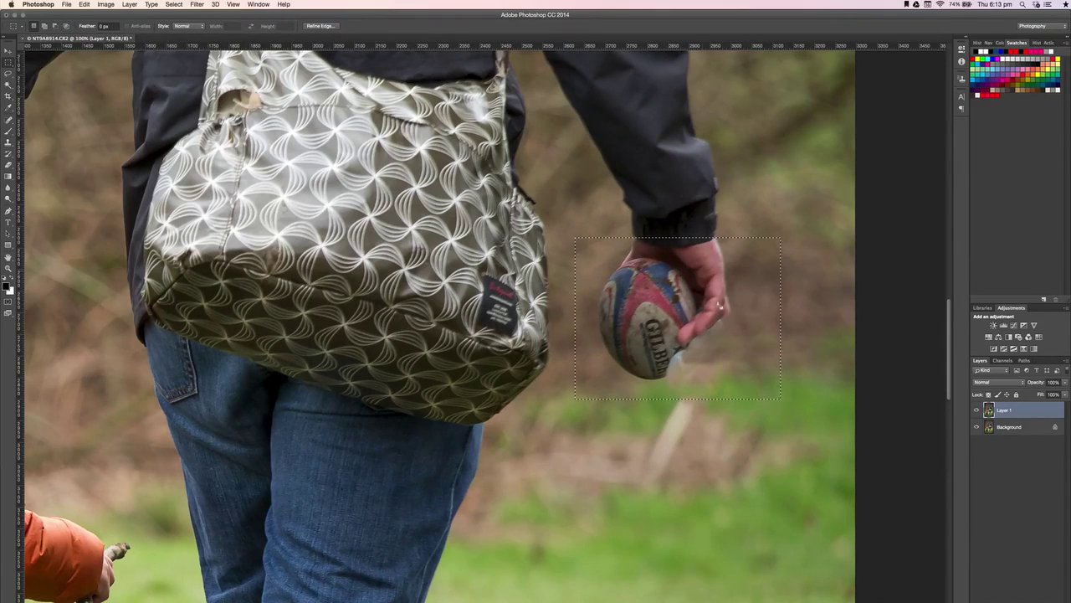
Copy the selected hand and ball onto a new Layer 2 with Layer Via Copy
right_click(672, 297)
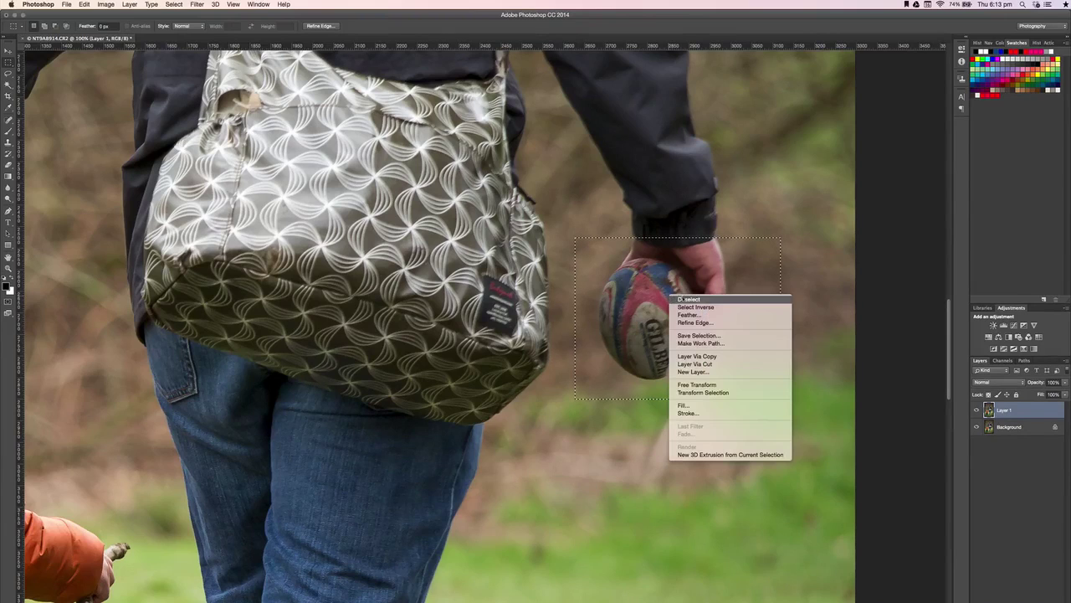
click(732, 358)
click(976, 428)
click(976, 443)
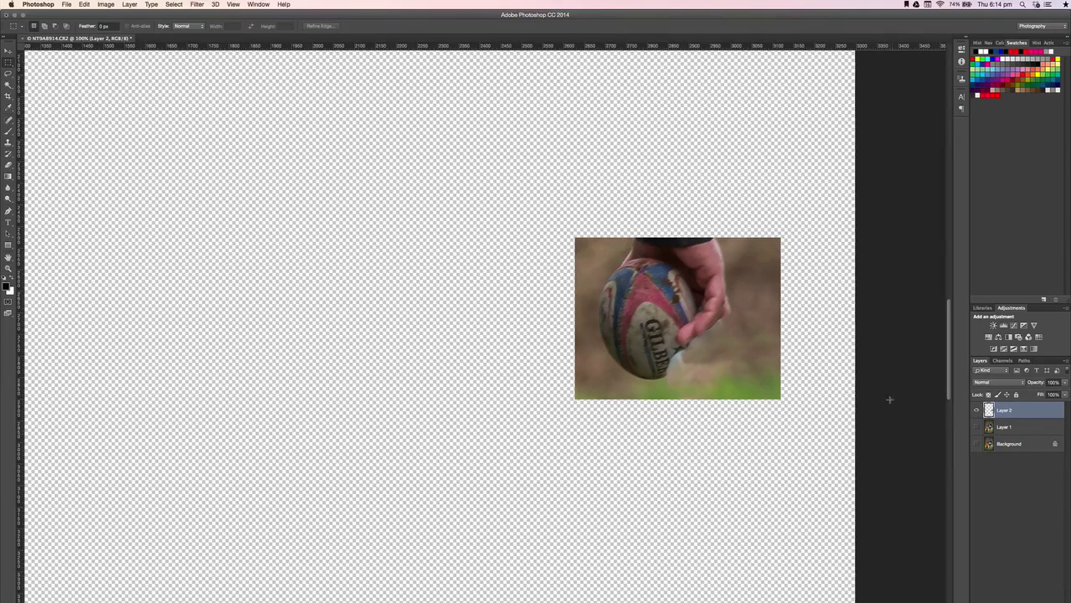
click(977, 427)
click(977, 444)
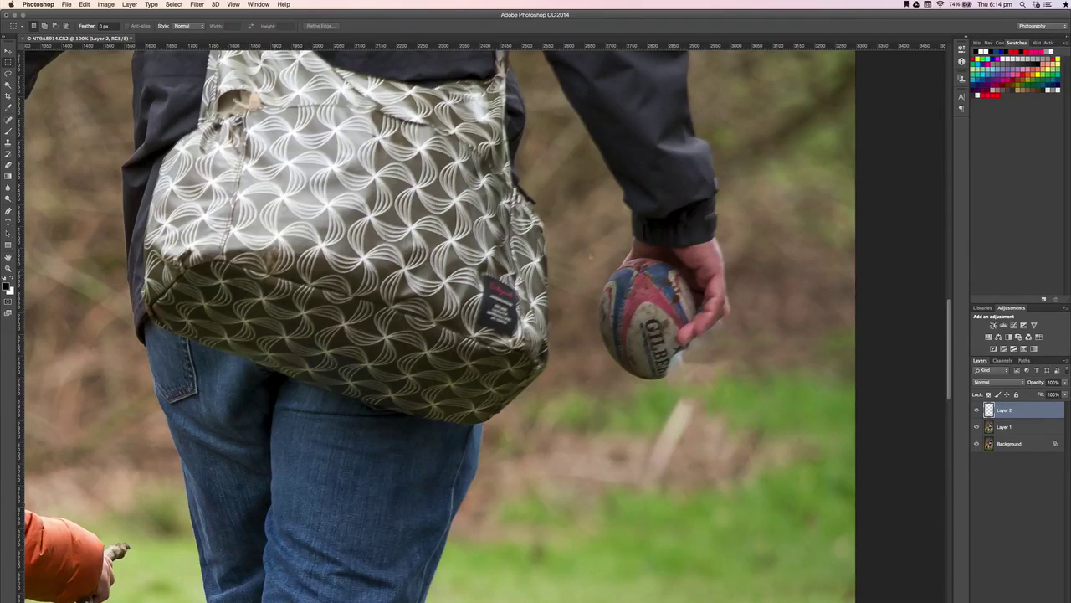
Flip Layer 2 horizontally to mirror the hand and ball
click(84, 4)
mouse_move(116, 191)
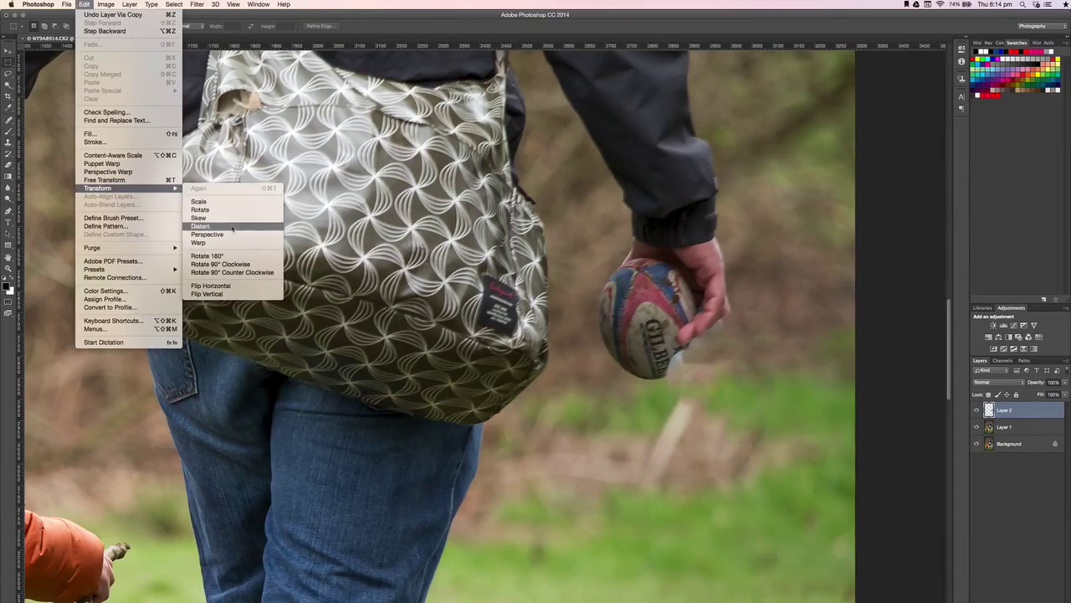
click(230, 286)
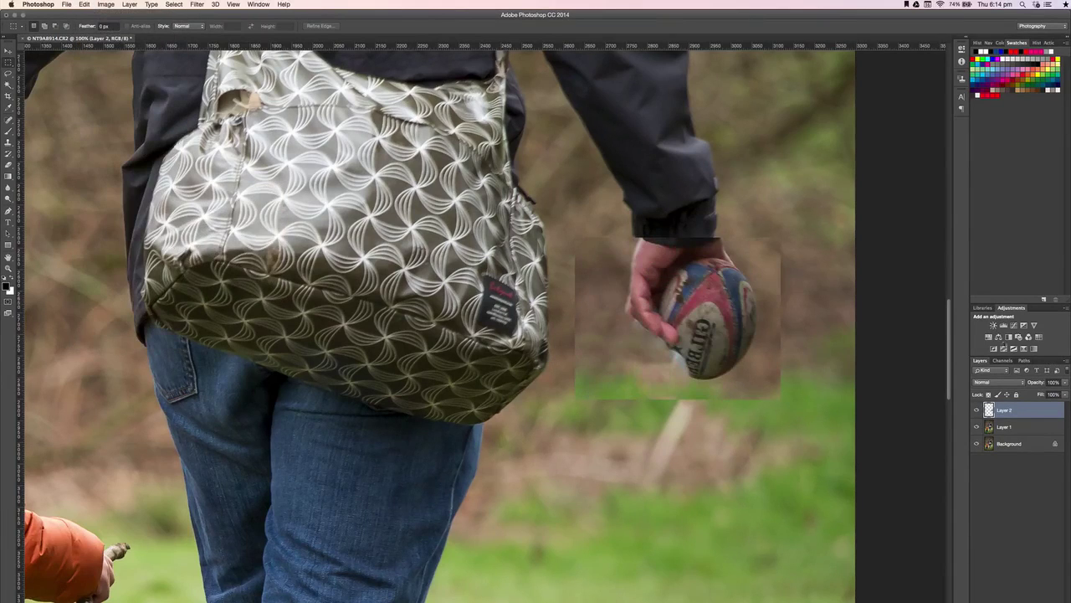
click(976, 410)
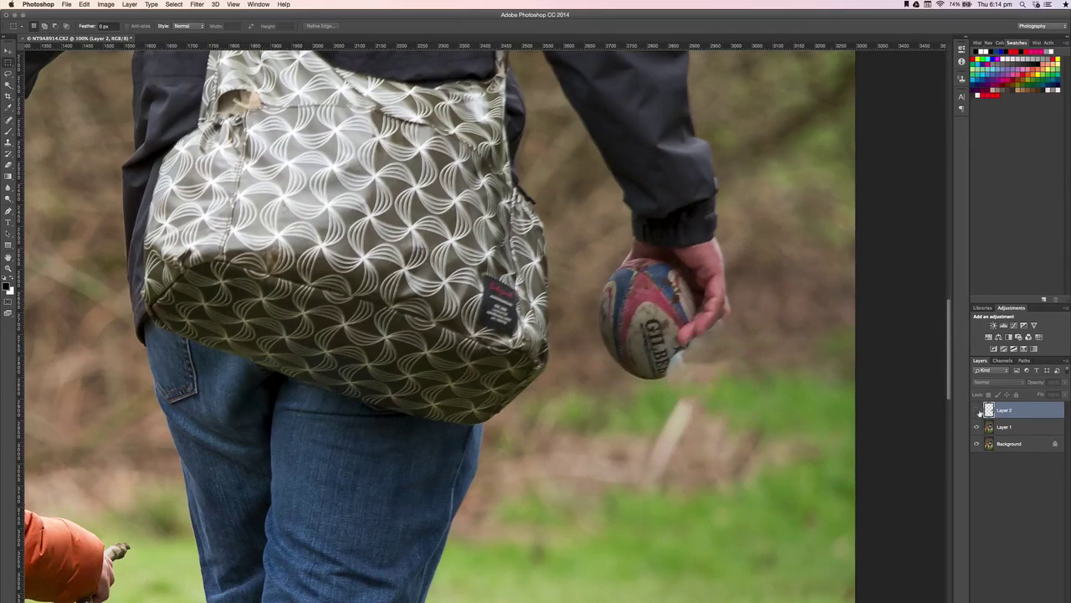
click(976, 411)
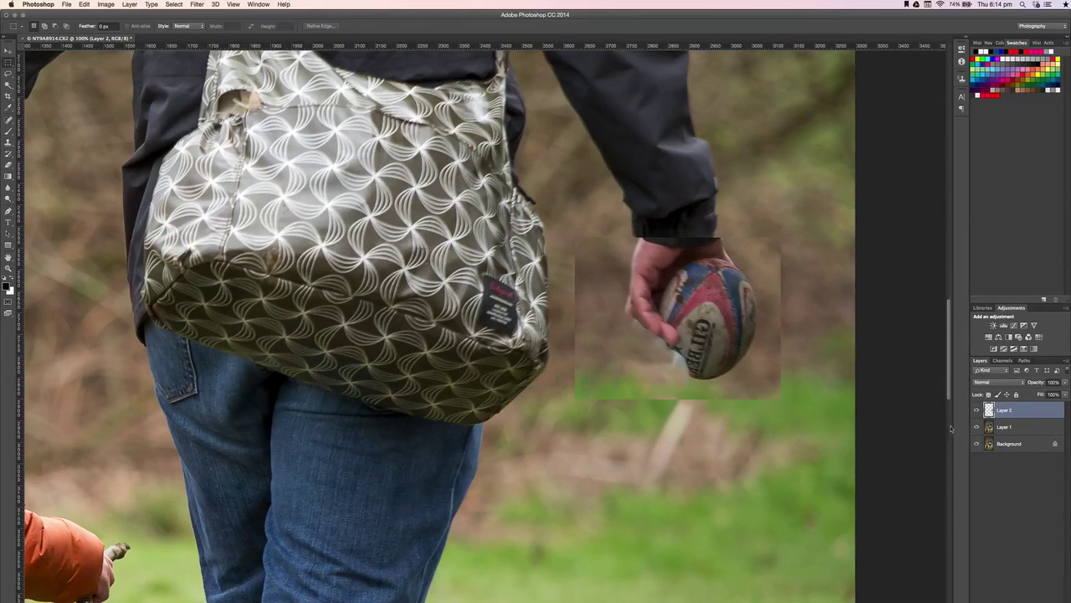
Lower Layer 2 to 51% opacity and shift the mirrored hand left over the ball
drag(1038, 383, 1013, 391)
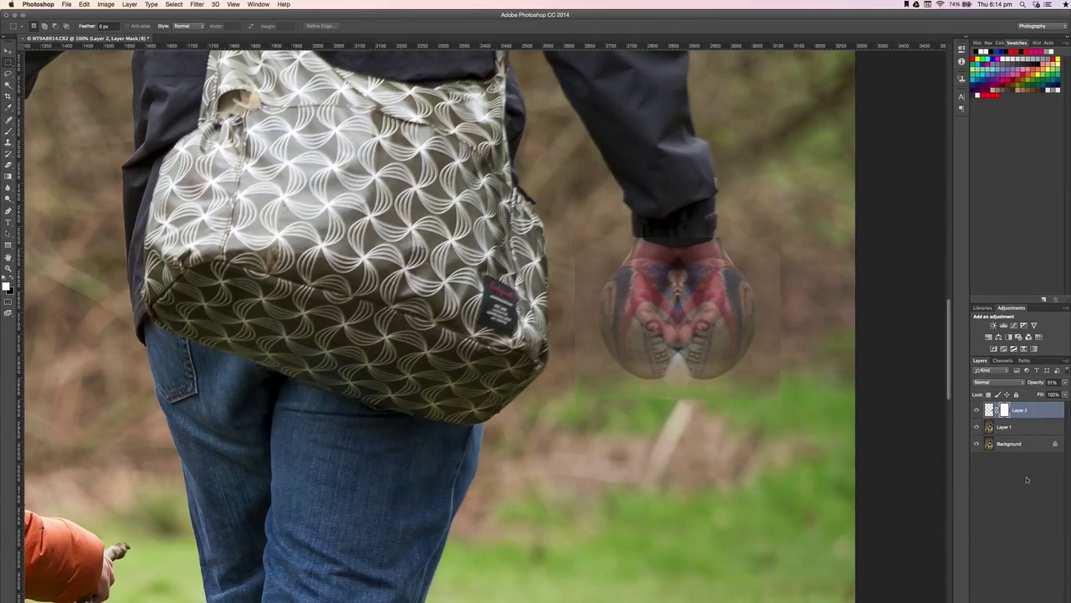
click(8, 52)
drag(718, 323, 660, 327)
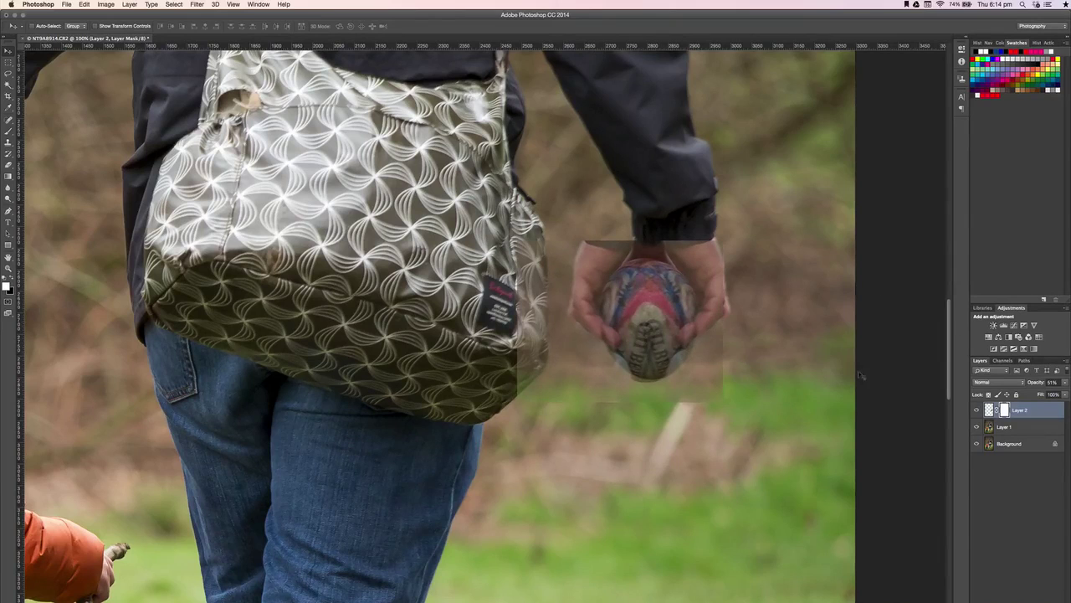
Swap the foreground and background colours and switch to the Brush tool for masking
click(10, 280)
key(i)
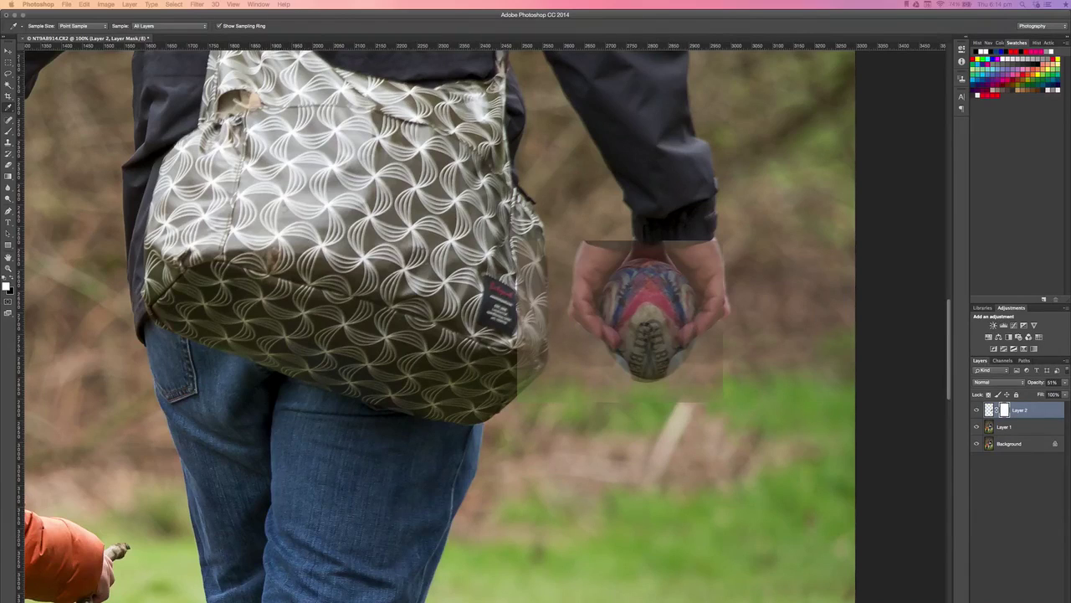
key(v)
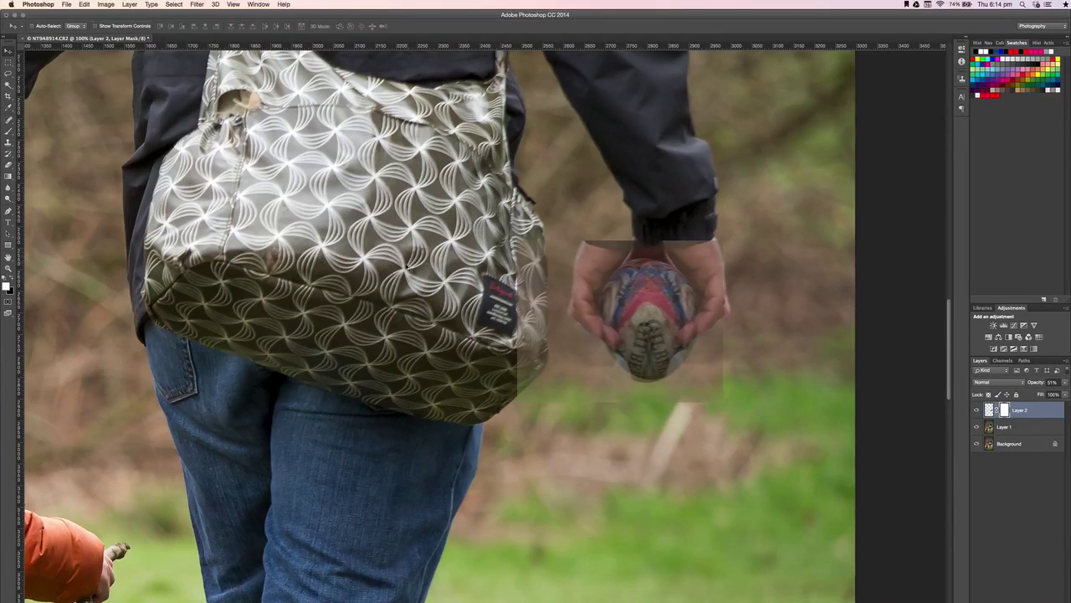
key(b)
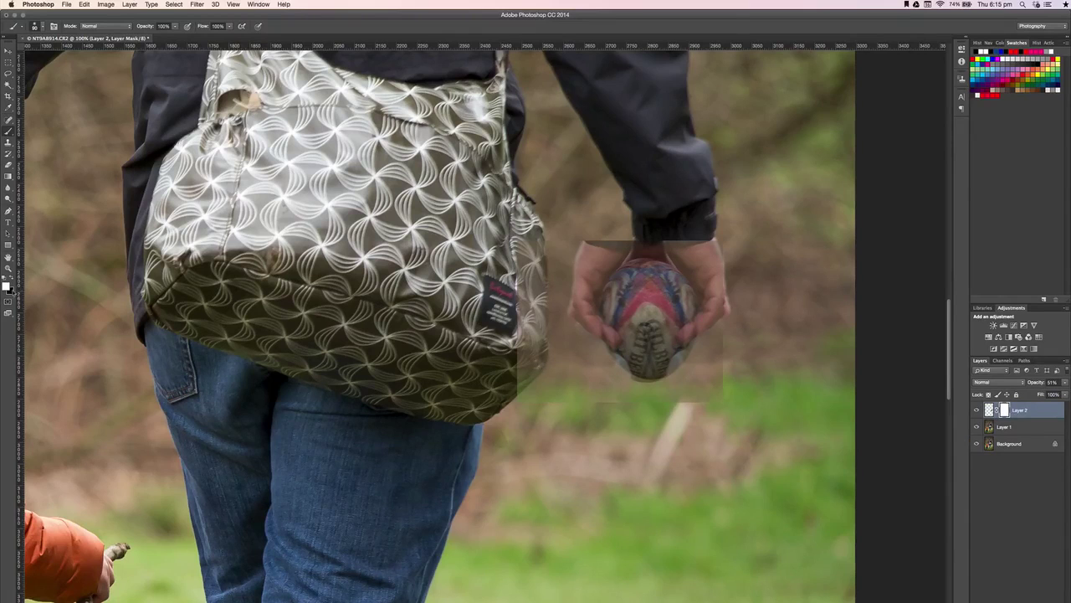
Mask Layer 2 off the lower ball, wrist, hand and sleeve cuff, re-revealing the ball's lower right
click(12, 283)
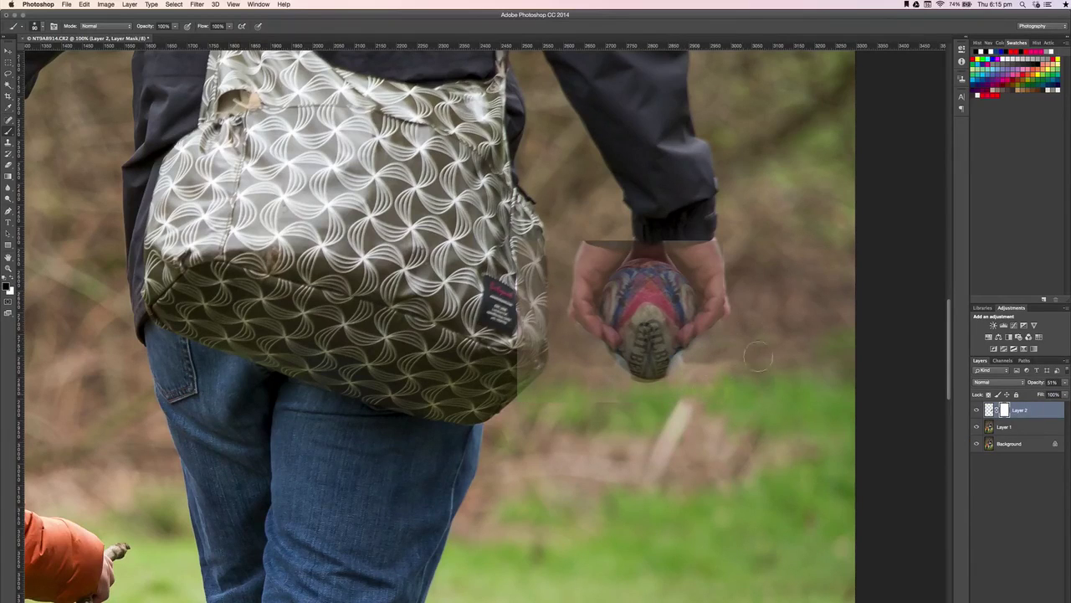
mouse_move(714, 352)
mouse_down()
mouse_move(655, 392)
mouse_move(597, 396)
mouse_move(603, 355)
mouse_move(584, 308)
mouse_move(613, 261)
mouse_move(580, 291)
mouse_move(613, 233)
mouse_move(565, 270)
mouse_move(568, 232)
mouse_move(540, 372)
mouse_move(548, 402)
mouse_move(576, 398)
mouse_move(544, 371)
mouse_up()
mouse_move(657, 251)
mouse_down()
mouse_move(683, 243)
mouse_move(710, 268)
mouse_move(721, 318)
mouse_move(734, 298)
mouse_move(693, 335)
mouse_move(747, 325)
mouse_up()
mouse_move(675, 229)
mouse_down()
mouse_move(708, 268)
mouse_move(673, 270)
mouse_move(729, 303)
mouse_move(614, 306)
mouse_move(628, 319)
mouse_move(619, 339)
mouse_move(643, 352)
mouse_up()
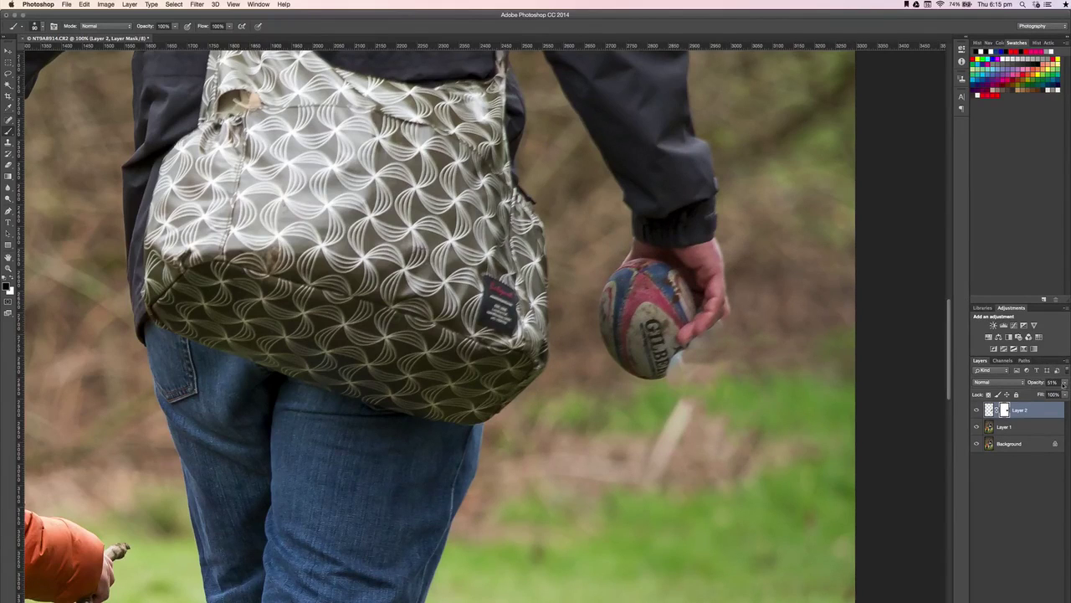
key(x)
drag(659, 365, 693, 343)
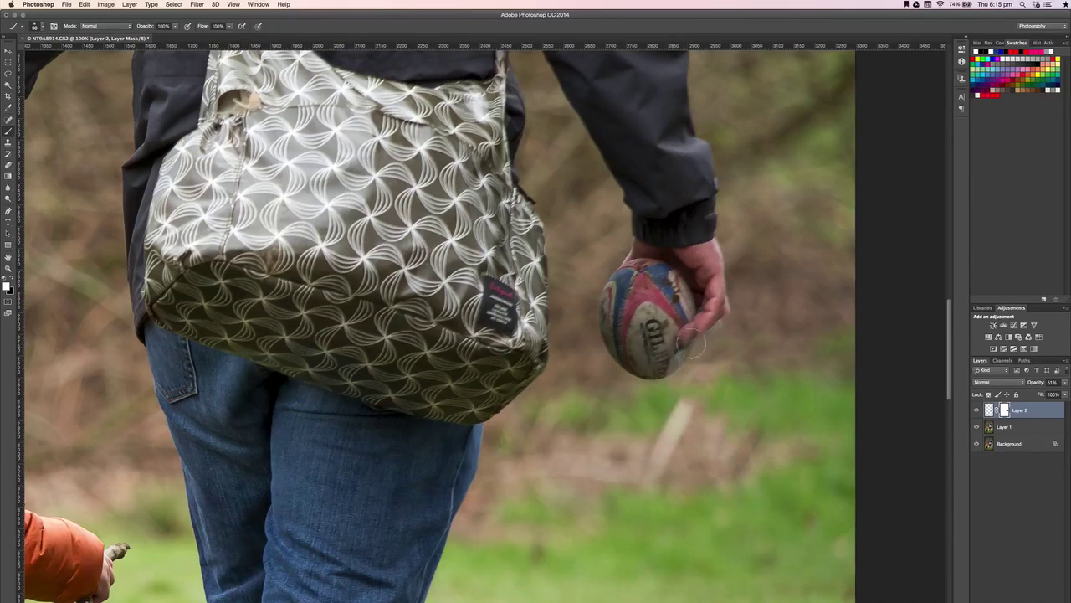
Hide the patch behind the finger and over the ball's logo, checking the blend at 71% then 100% opacity
drag(1041, 386, 1061, 386)
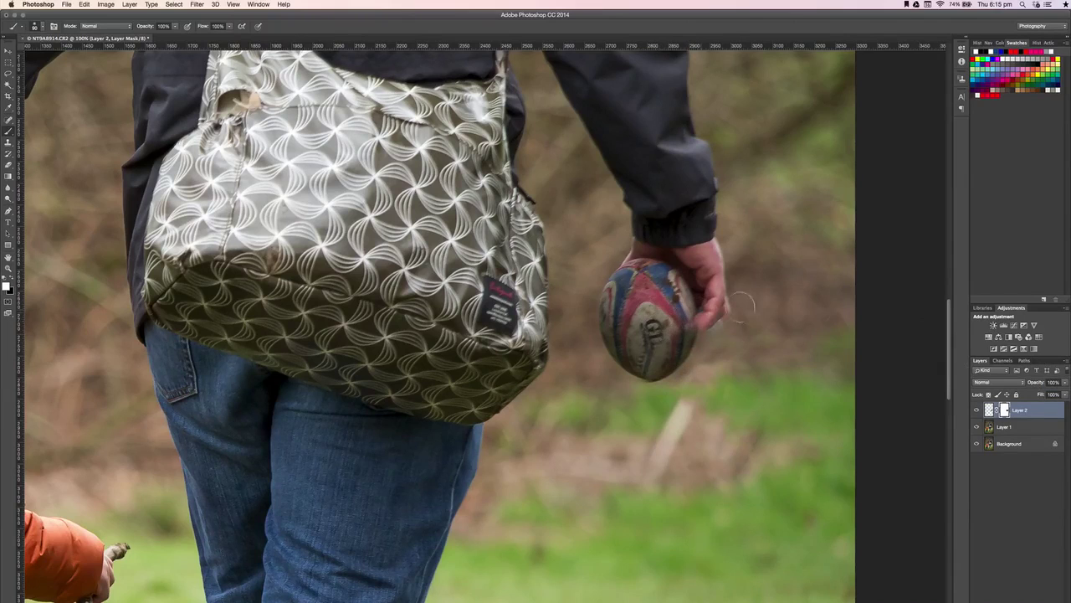
drag(1039, 383, 1015, 384)
key(x)
mouse_move(700, 259)
mouse_down()
mouse_move(695, 286)
mouse_move(674, 303)
mouse_move(682, 331)
mouse_move(668, 347)
mouse_move(634, 355)
mouse_move(628, 295)
mouse_move(634, 344)
mouse_move(657, 291)
mouse_move(684, 348)
mouse_move(637, 370)
mouse_move(674, 364)
mouse_move(679, 345)
mouse_up()
key(x)
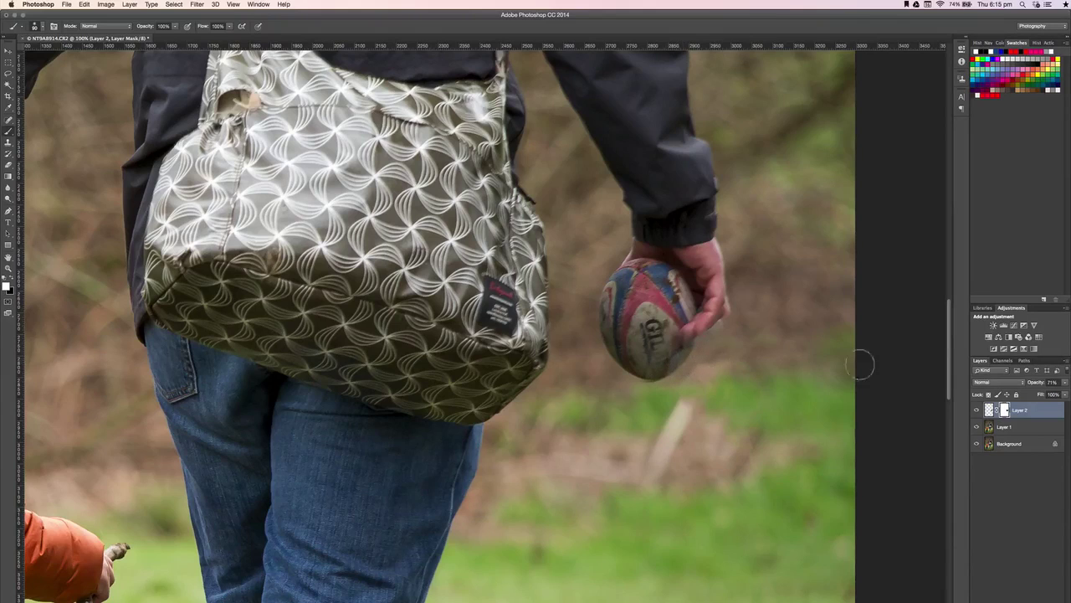
drag(1035, 382, 1051, 383)
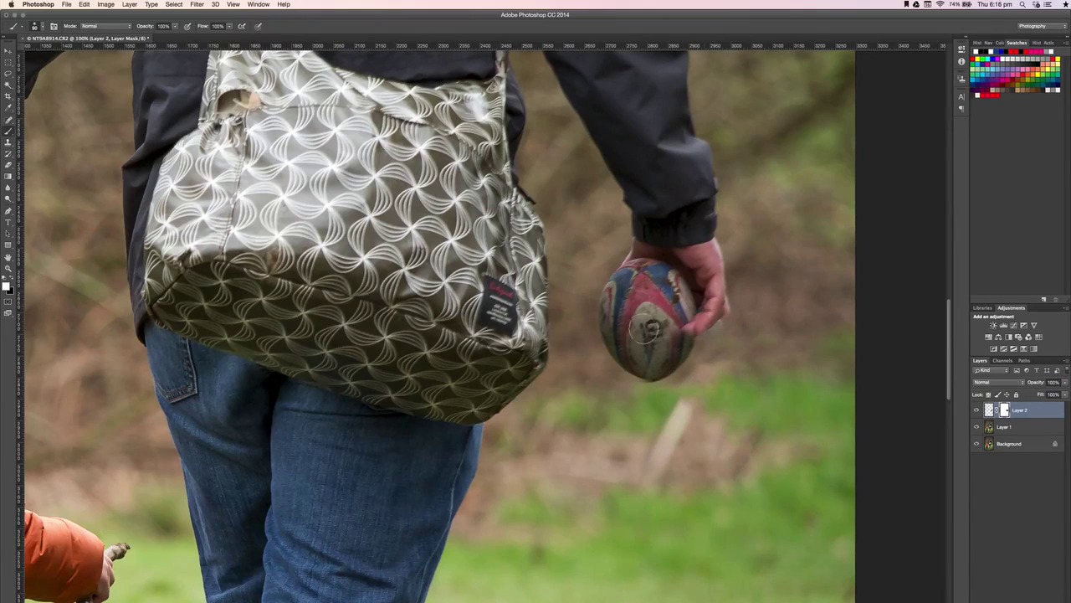
key(x)
mouse_move(653, 328)
mouse_down()
mouse_move(707, 319)
mouse_move(681, 336)
mouse_up()
Warp the ball patch's lower corner and bottom edge onto the ball's curve and commit the warp
key(super+t)
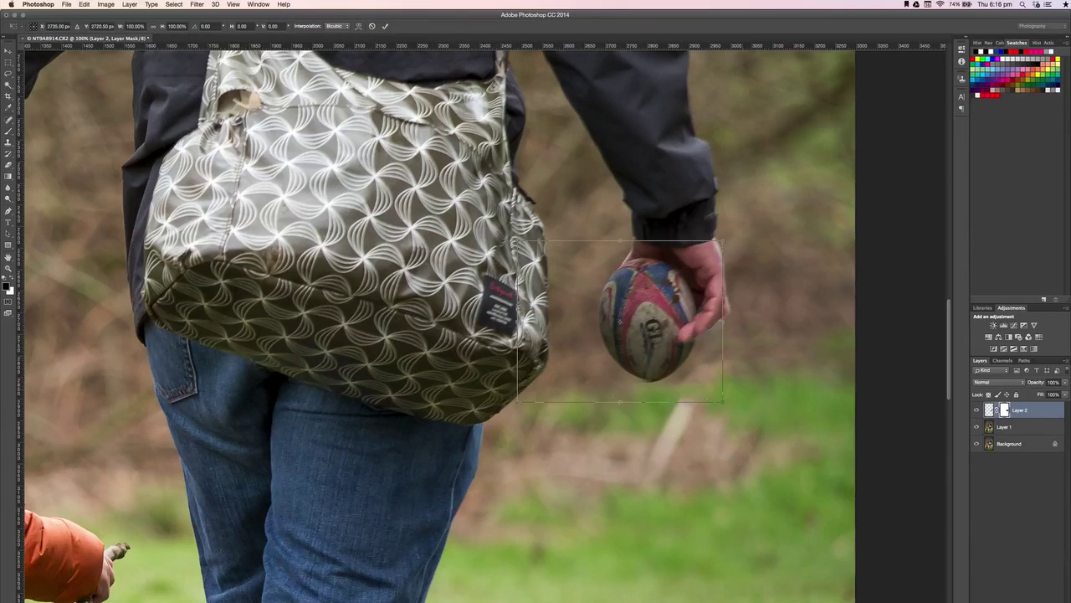
right_click(646, 342)
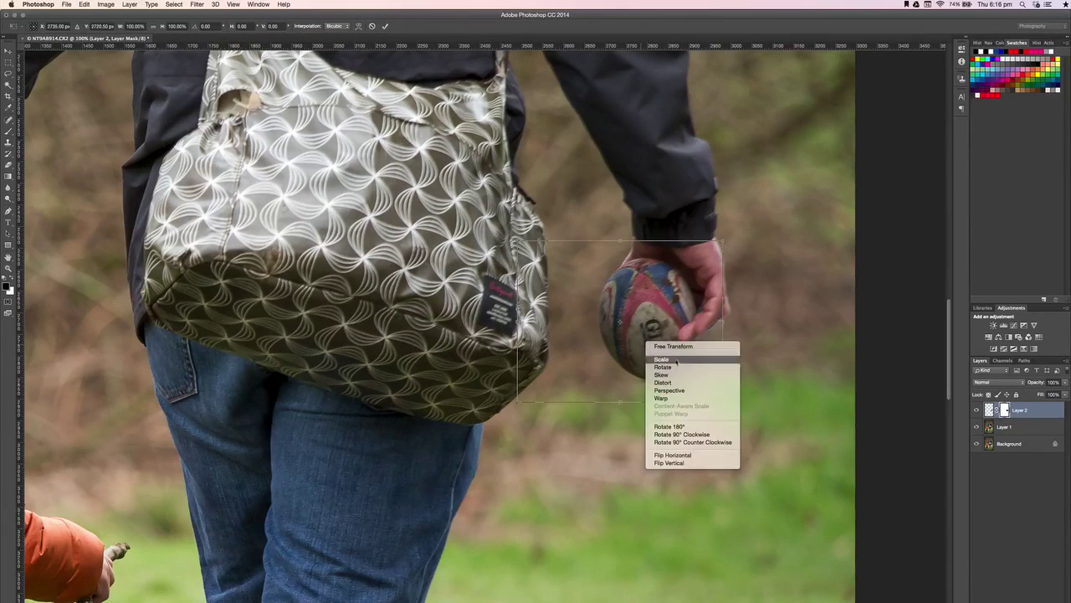
click(663, 398)
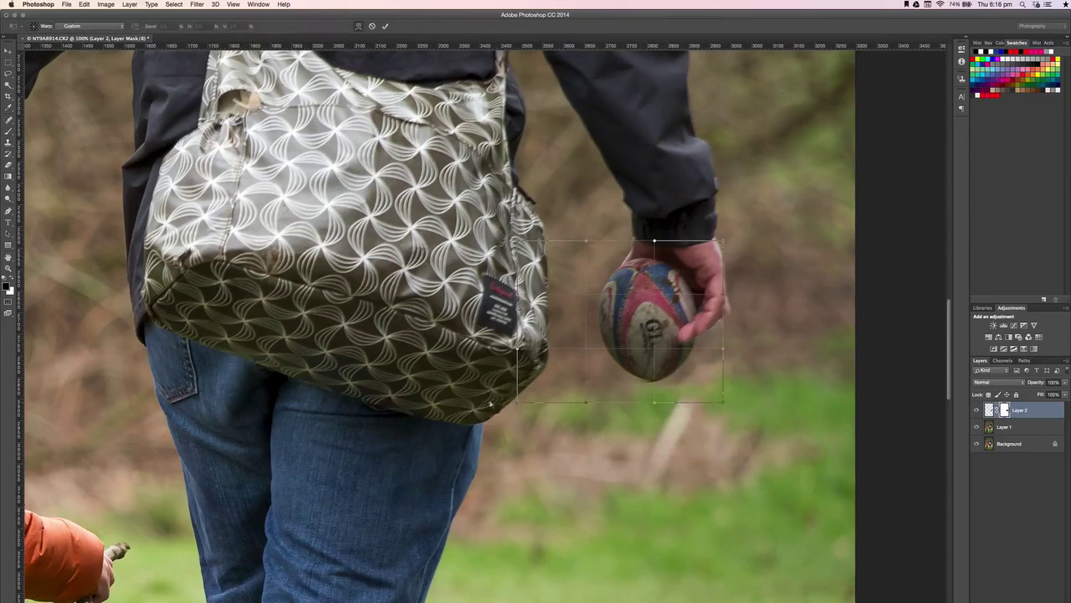
drag(512, 400, 515, 385)
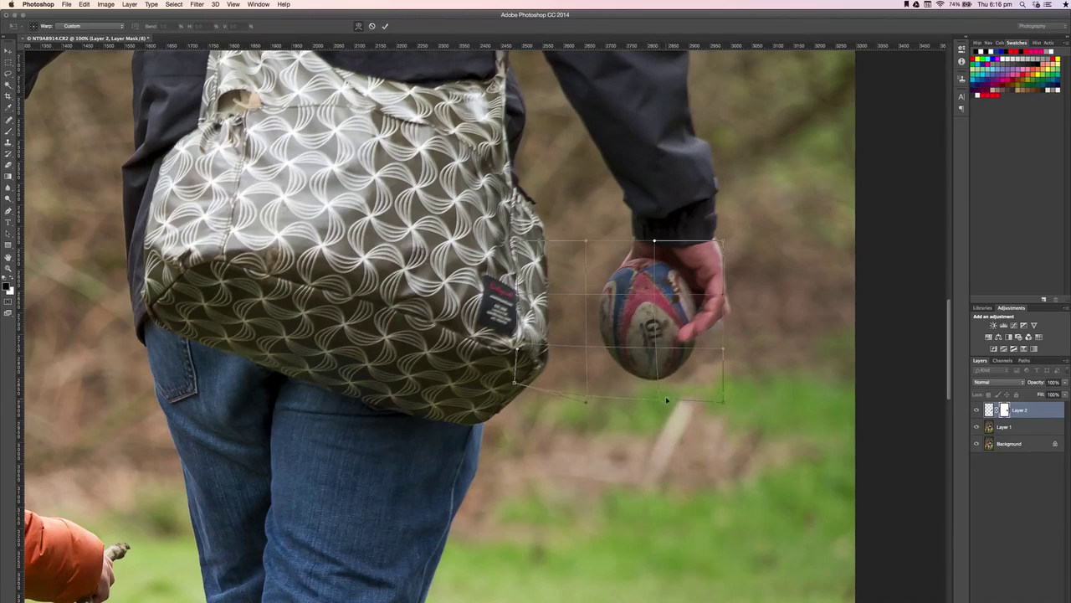
drag(665, 396, 669, 399)
key(Return)
key(b)
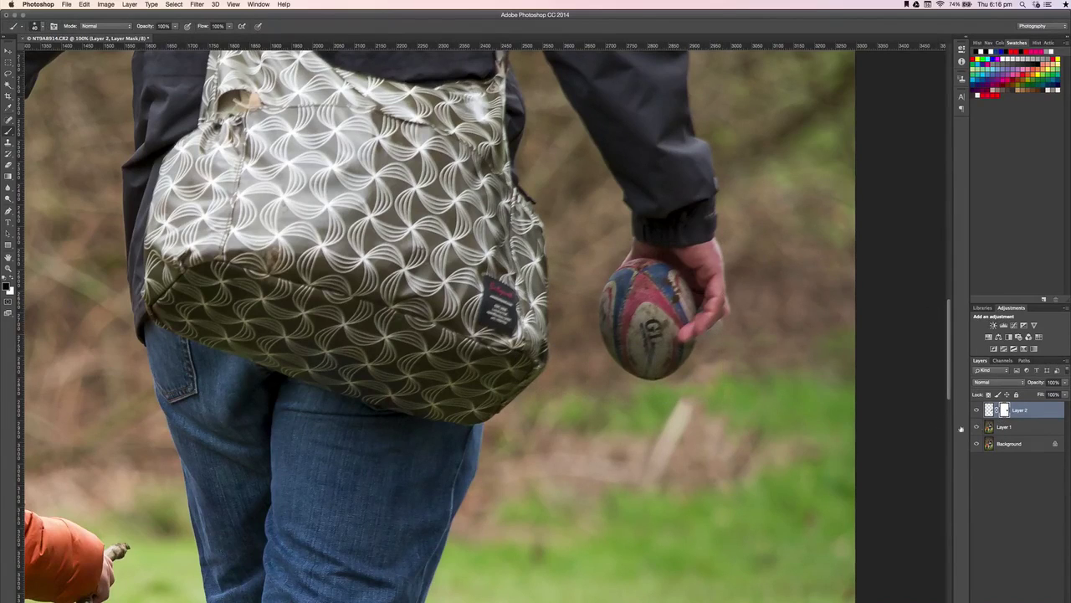
Reveal the GILB logo on the ball, mask out leftover patch edges, then zoom to 33.3%
key(x)
mouse_move(648, 325)
mouse_down()
mouse_move(641, 361)
mouse_move(657, 338)
mouse_move(652, 316)
mouse_move(635, 338)
mouse_move(656, 359)
mouse_move(669, 321)
mouse_move(675, 329)
mouse_up()
key(x)
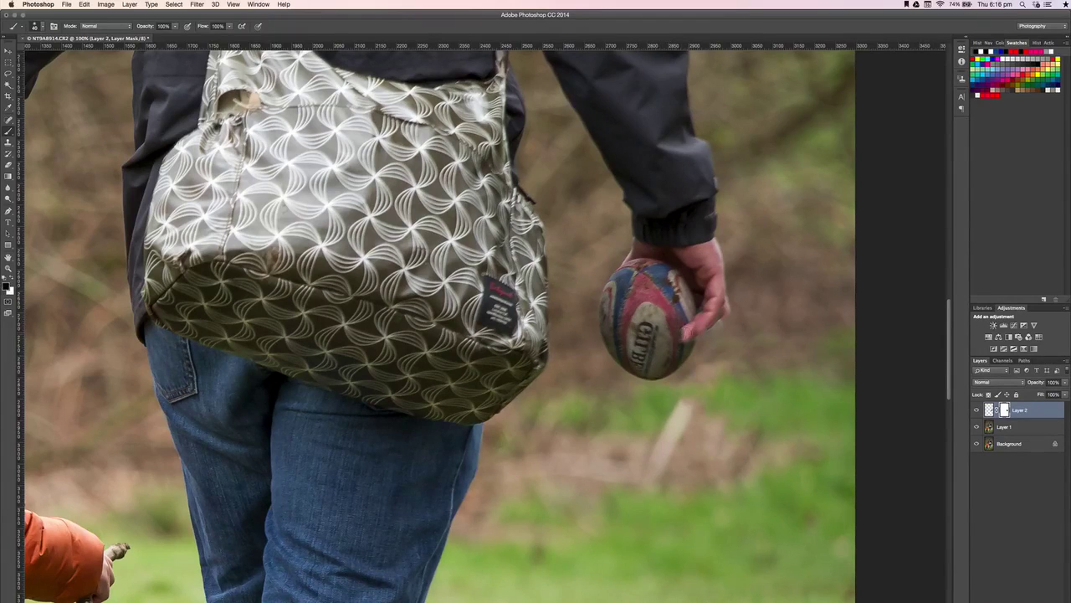
mouse_move(672, 312)
mouse_down()
mouse_move(666, 349)
mouse_move(634, 317)
mouse_move(643, 355)
mouse_move(676, 358)
mouse_move(676, 322)
mouse_up()
key(super+minus)
key(super+minus)
key(super+minus)
key(super+minus)
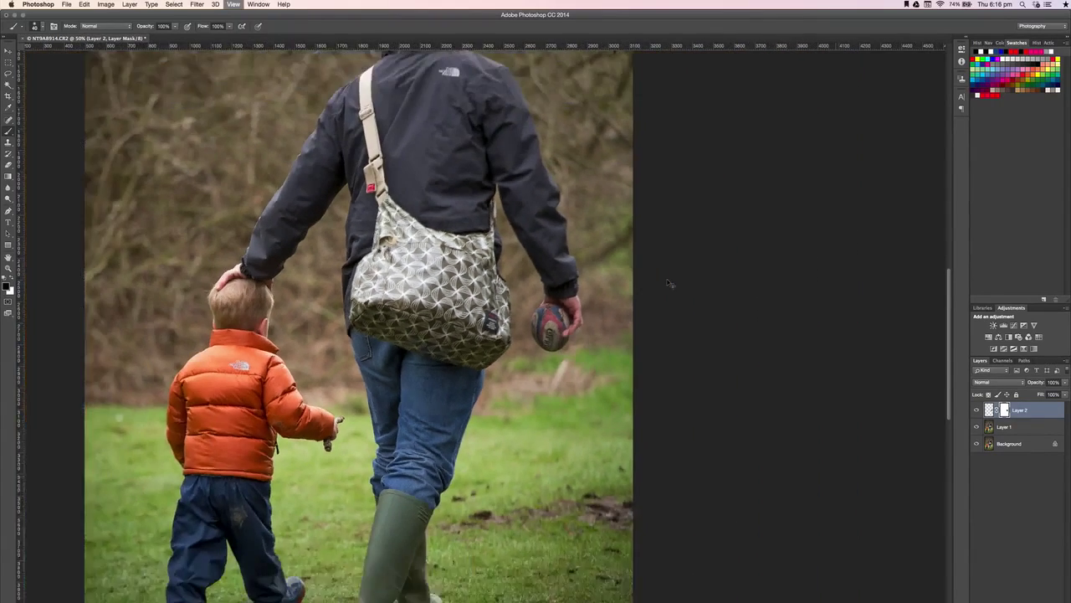
key(super+plus)
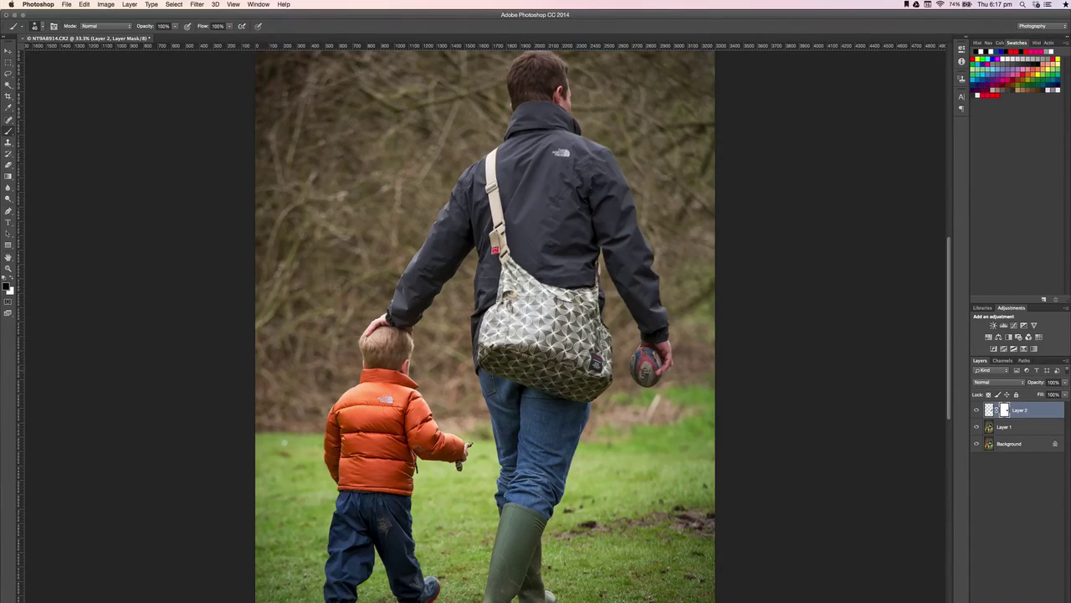
click(976, 427)
click(976, 443)
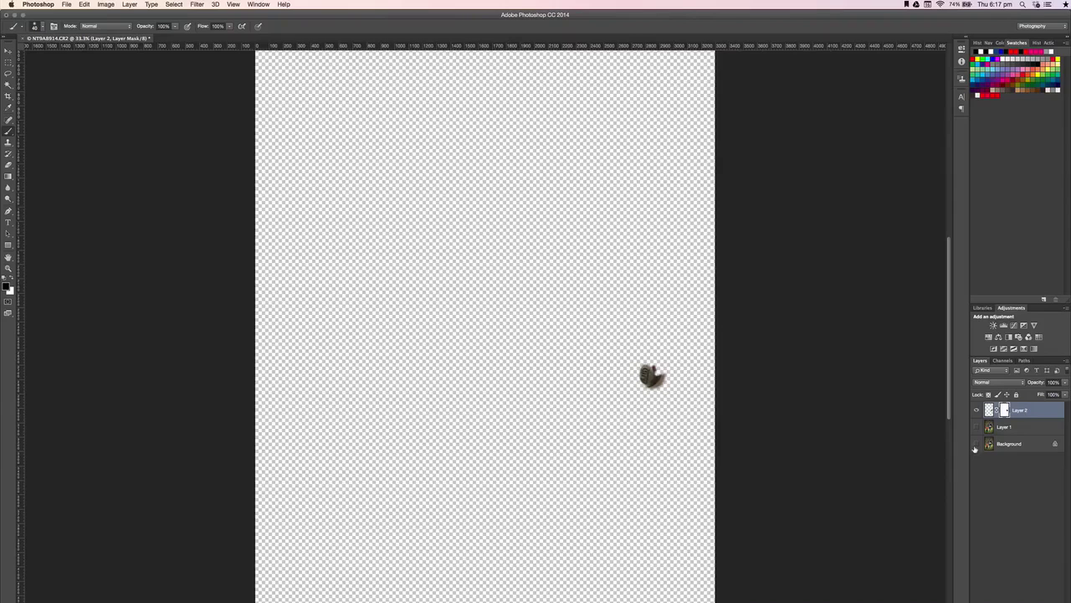
drag(976, 445, 977, 428)
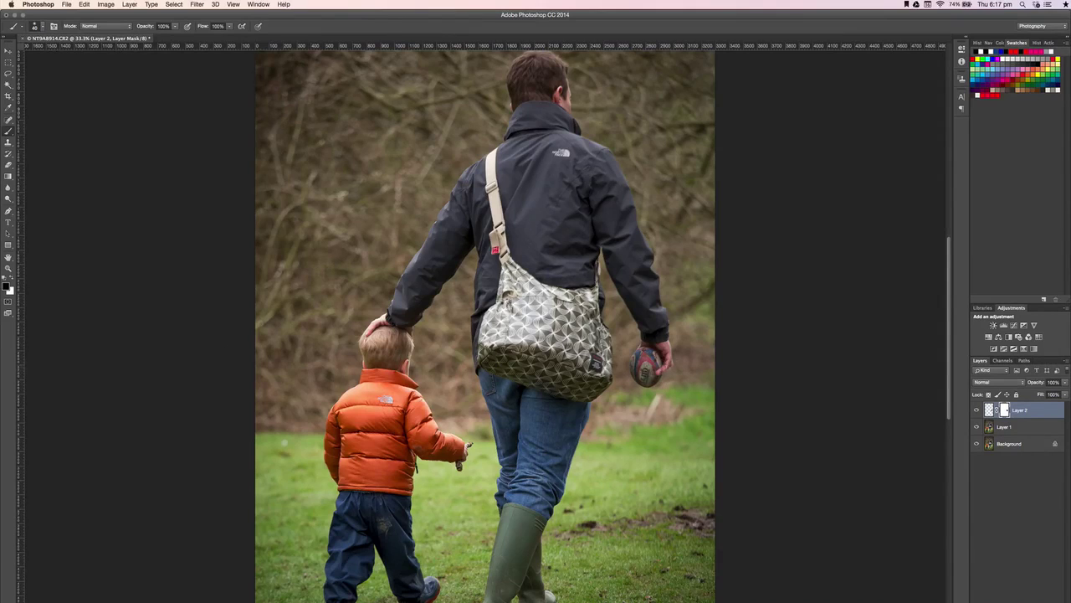
click(976, 427)
click(976, 443)
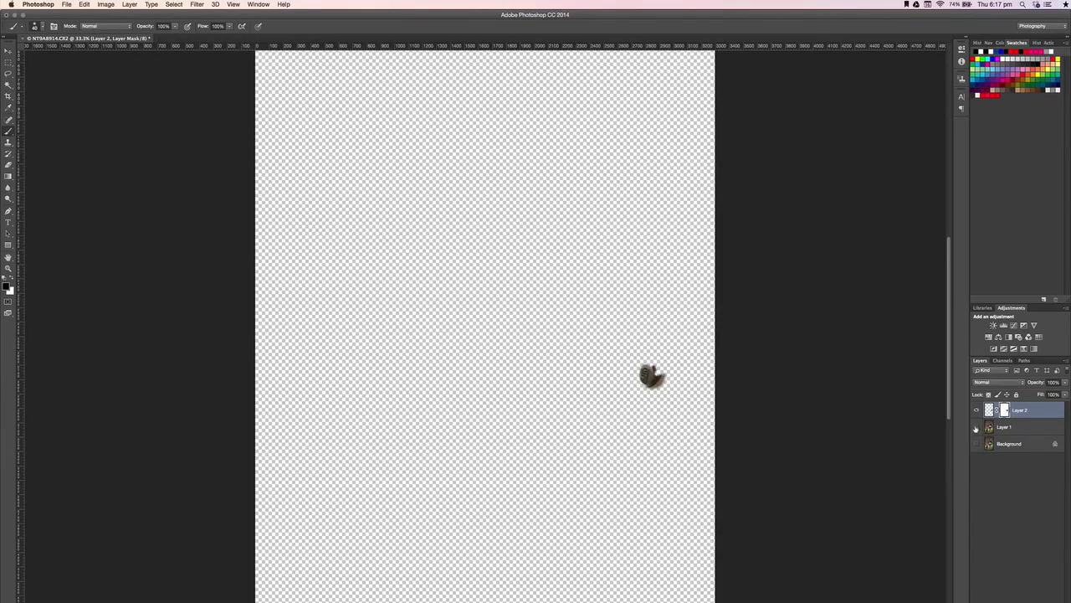
click(975, 427)
click(976, 443)
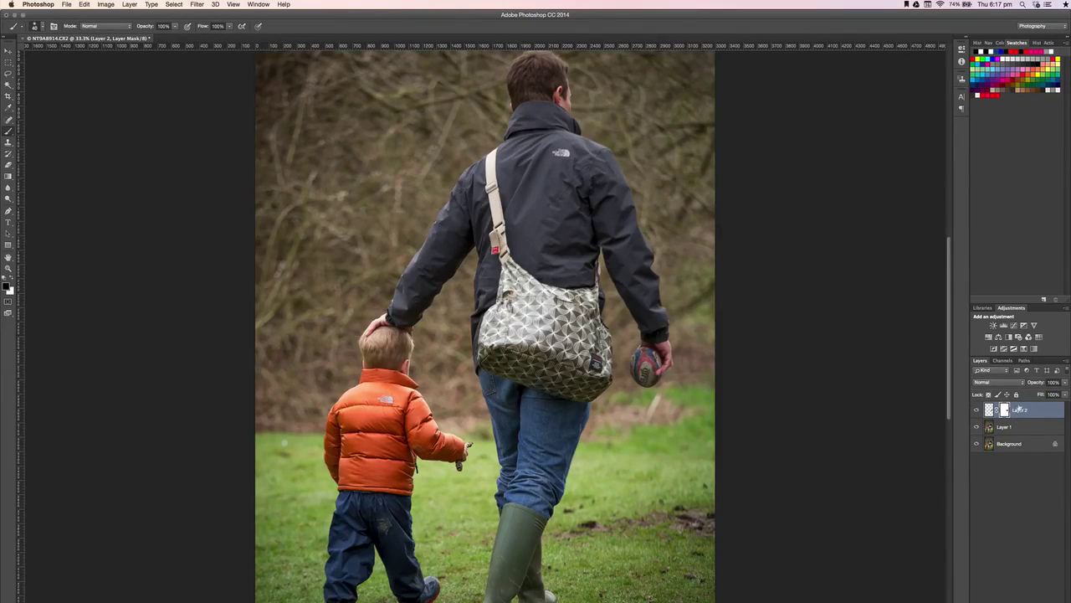
Merge the three layers into one, save as NT9A8914-Edit.tif and close the image
shift+click(1016, 438)
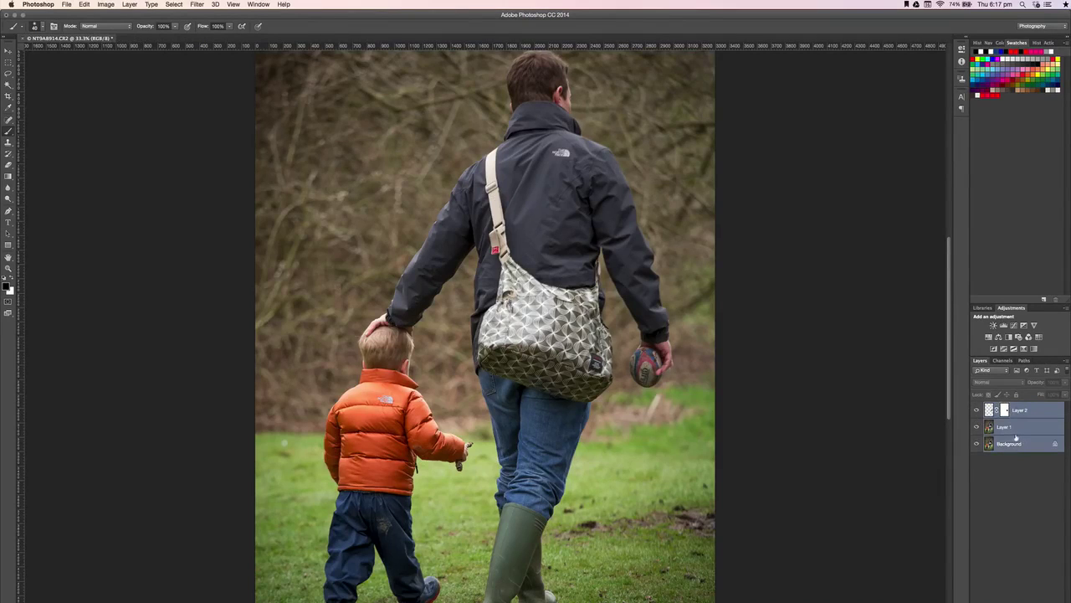
right_click(1020, 444)
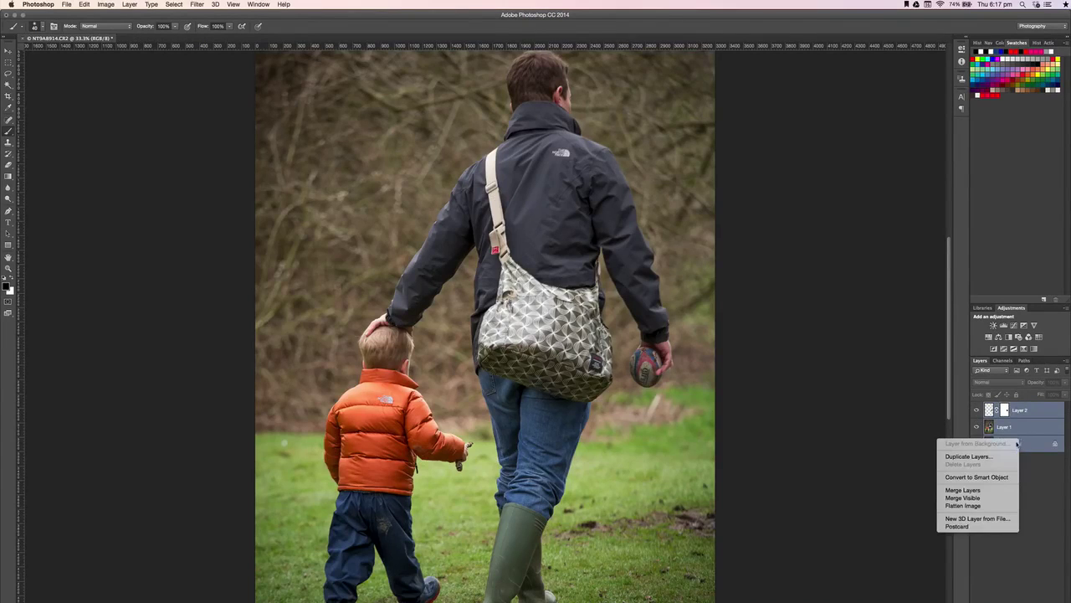
click(973, 498)
key(super+s)
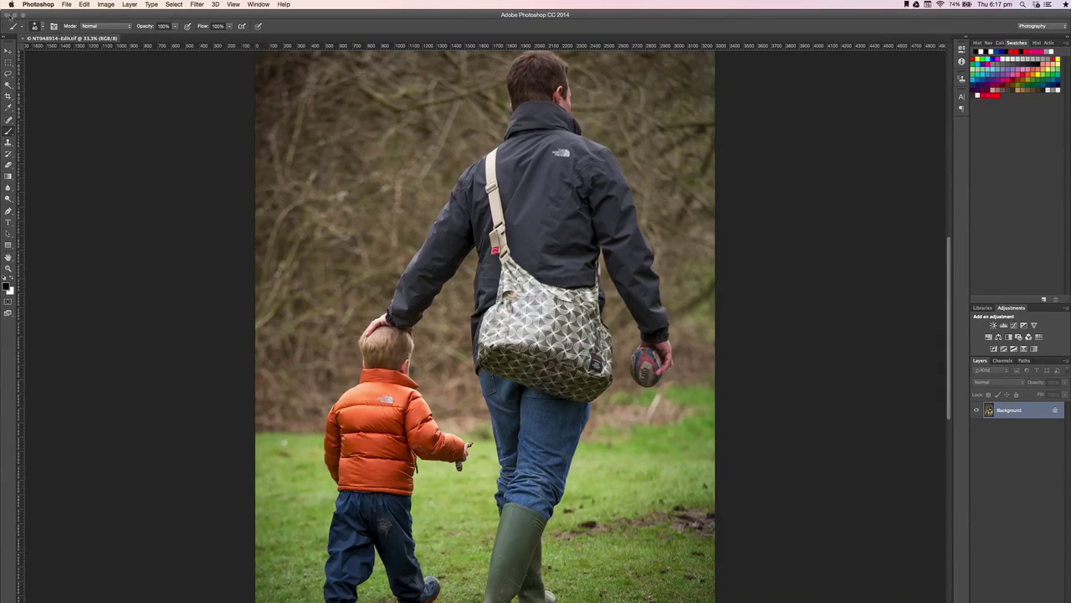
click(13, 16)
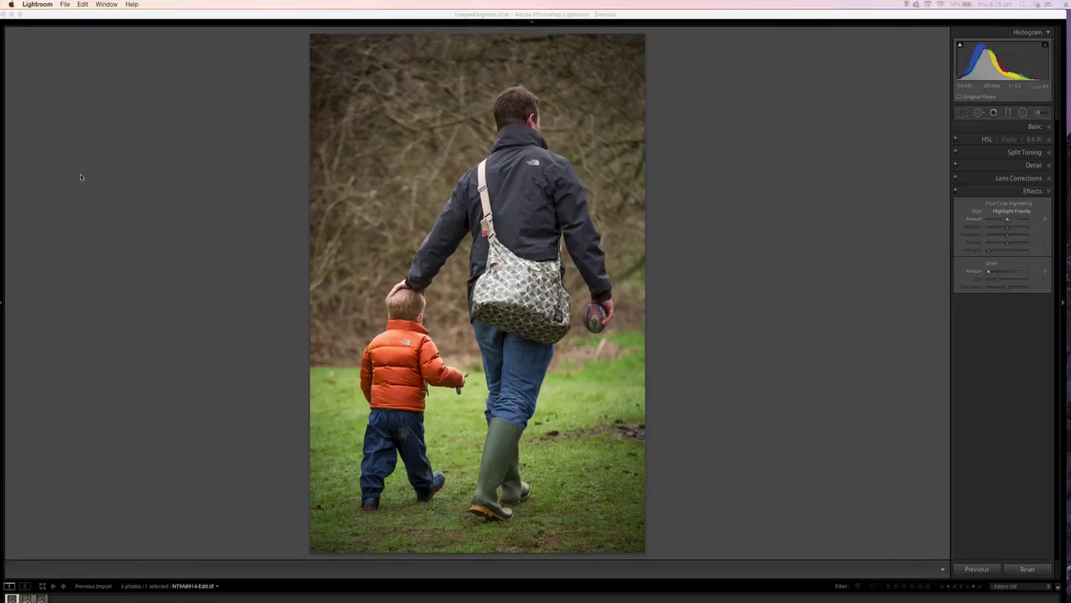
Flip between NT9A8914-Edit.tif and the original NT9A8914.CR2, ending on the edited TIFF
key(Right)
key(Left)
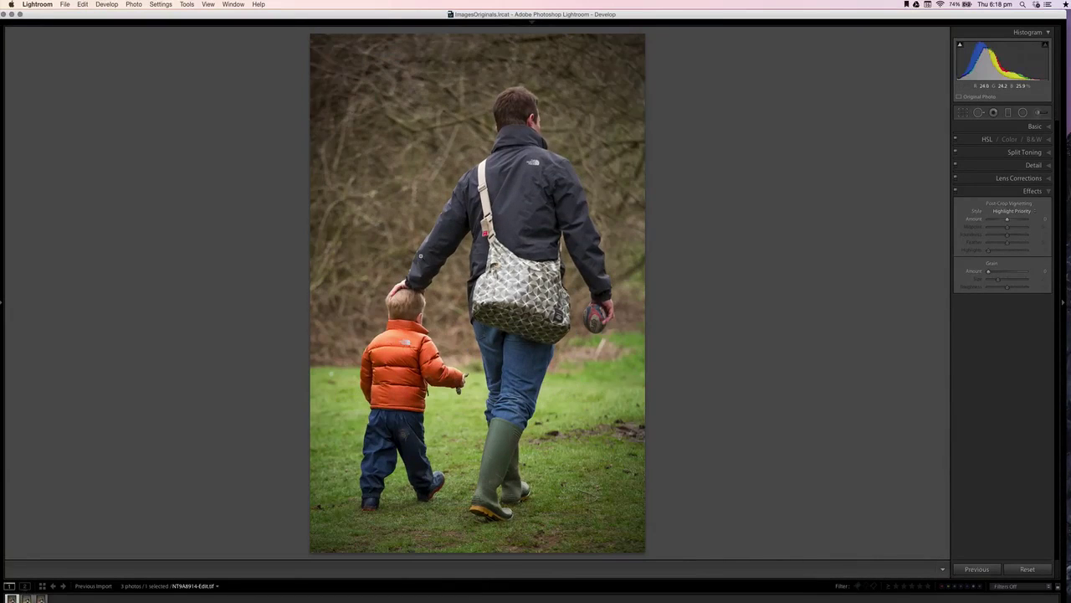
key(Right)
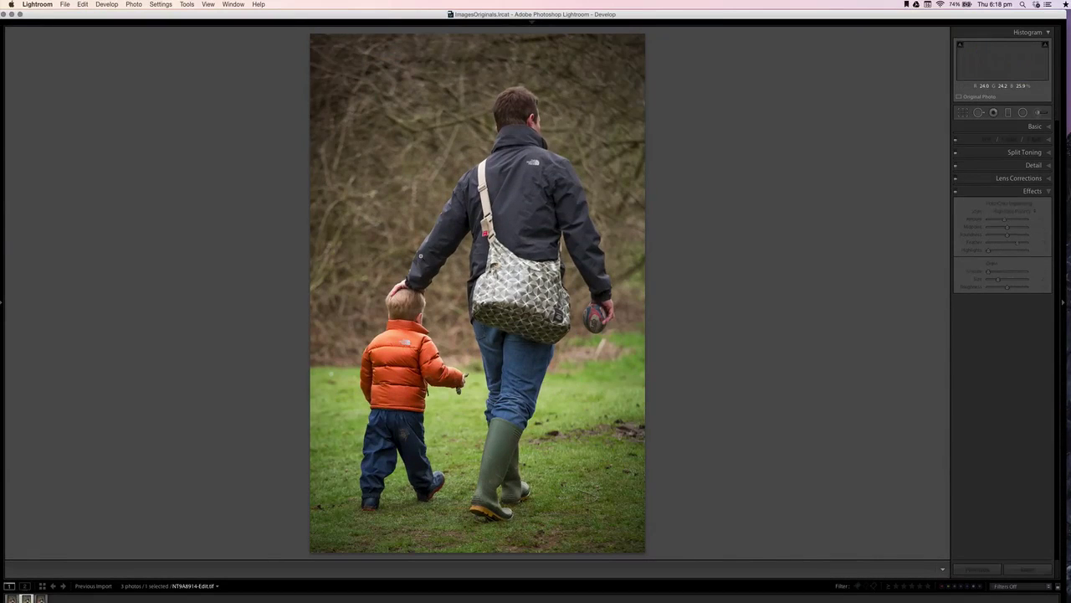
key(Left)
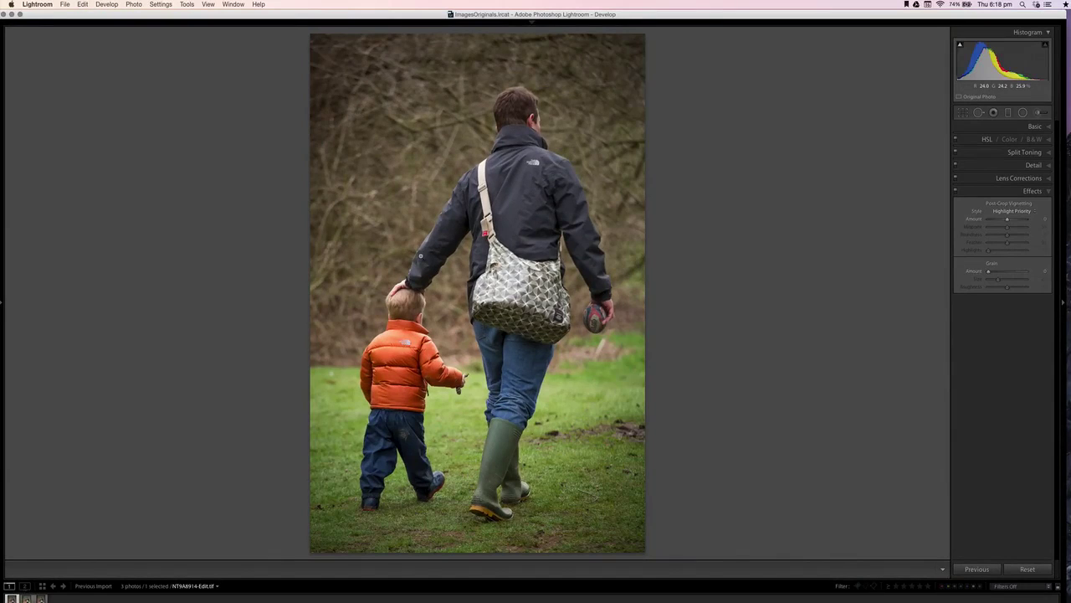